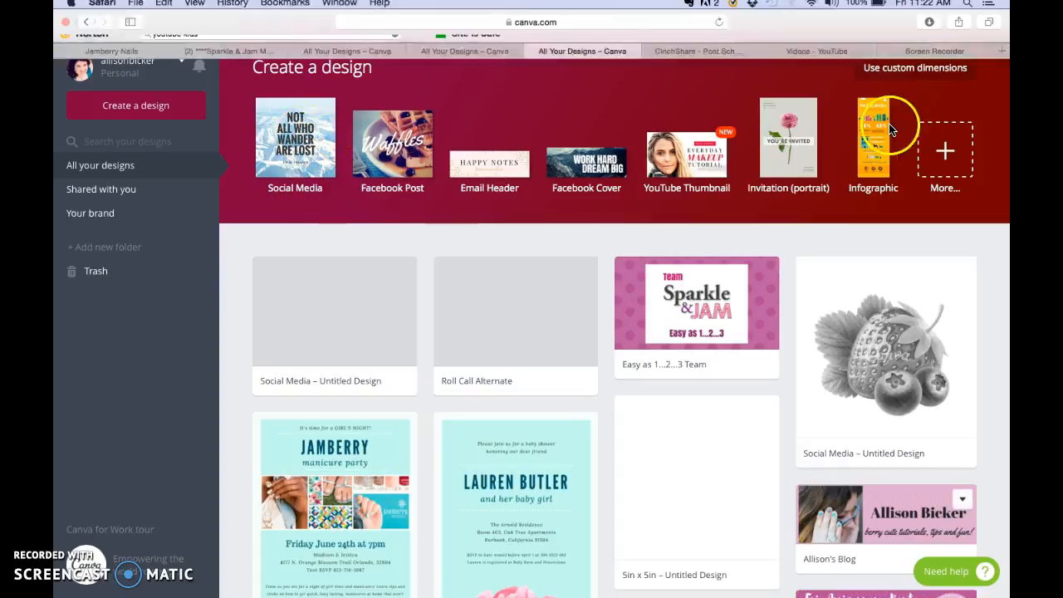
# - Browse all available design types and create a new blank Social Media design
pyautogui.click(940, 162)
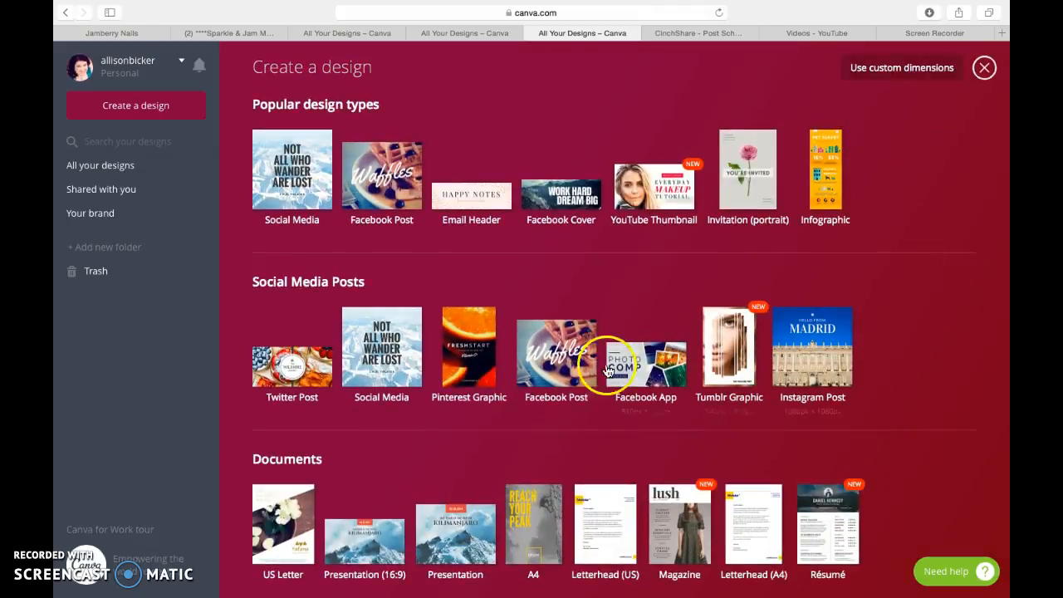
pyautogui.scroll(-5, 969, 347)
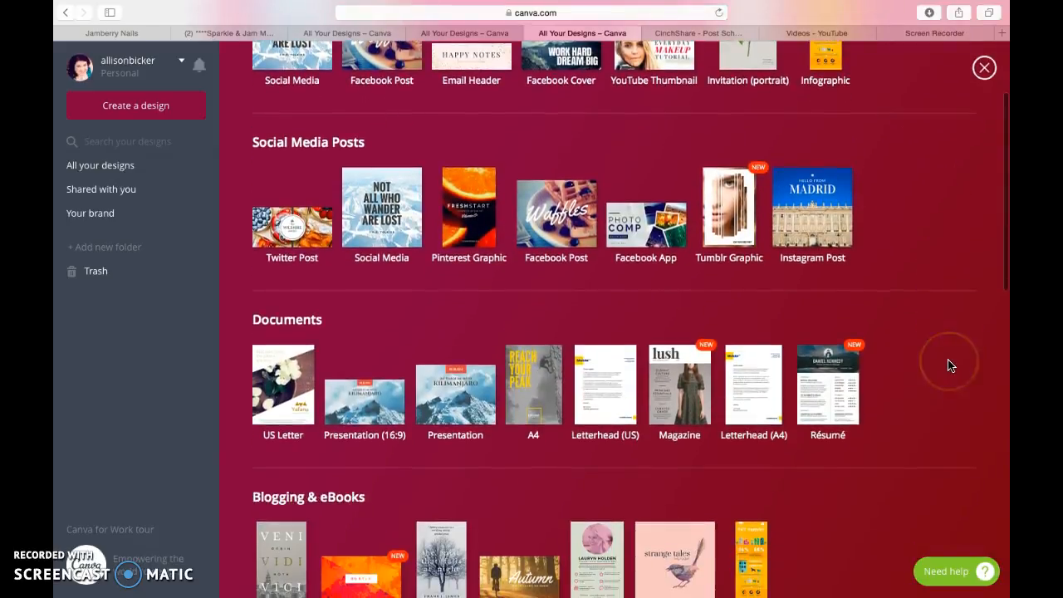
pyautogui.scroll(5, 951, 365)
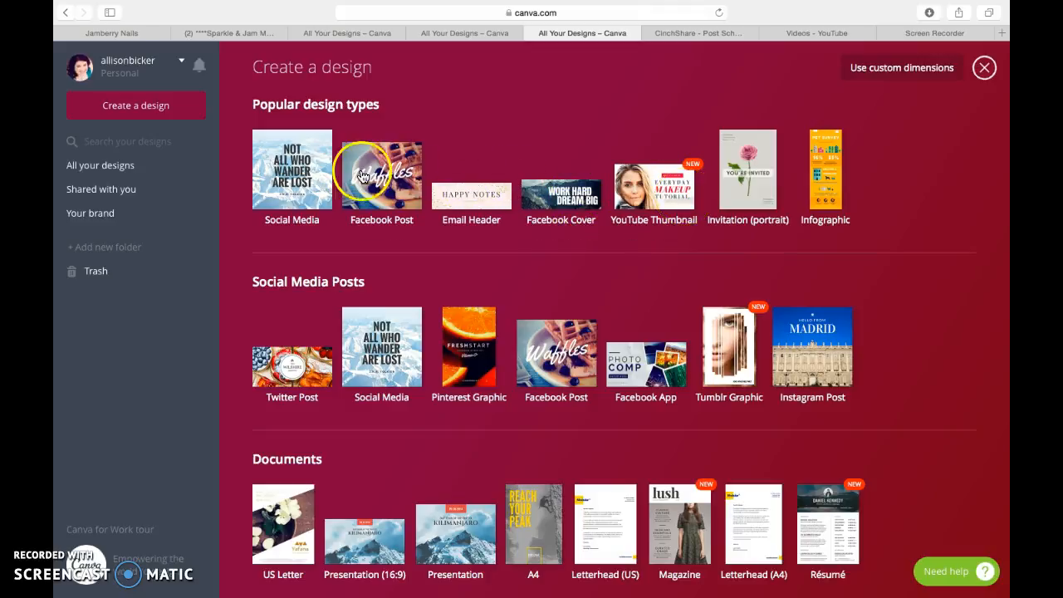
pyautogui.click(307, 170)
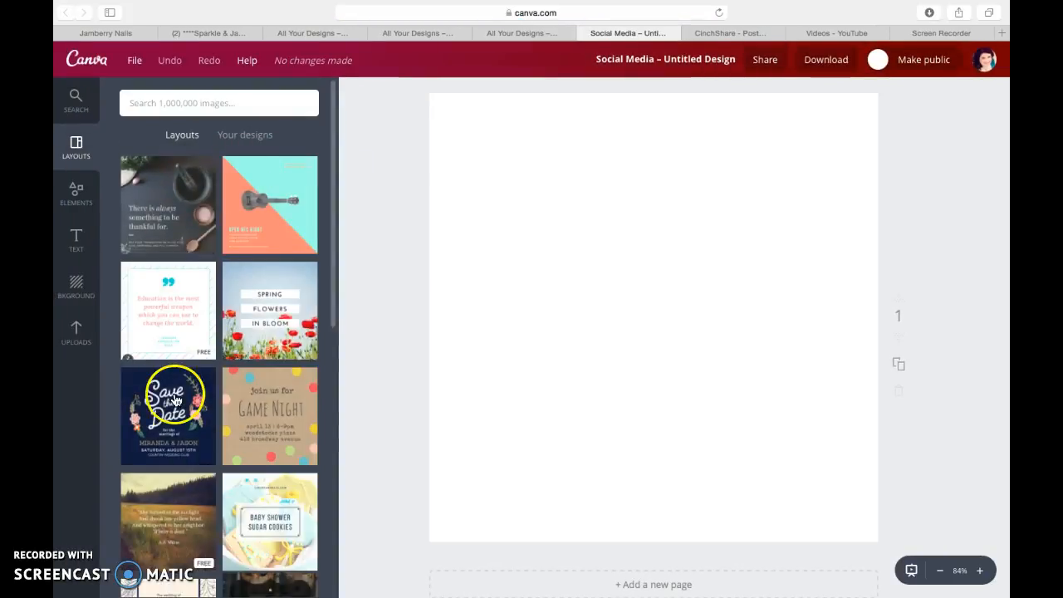
# - Fill the blank page with the free teal diagonal-striped background
pyautogui.scroll(-3, 207, 493)
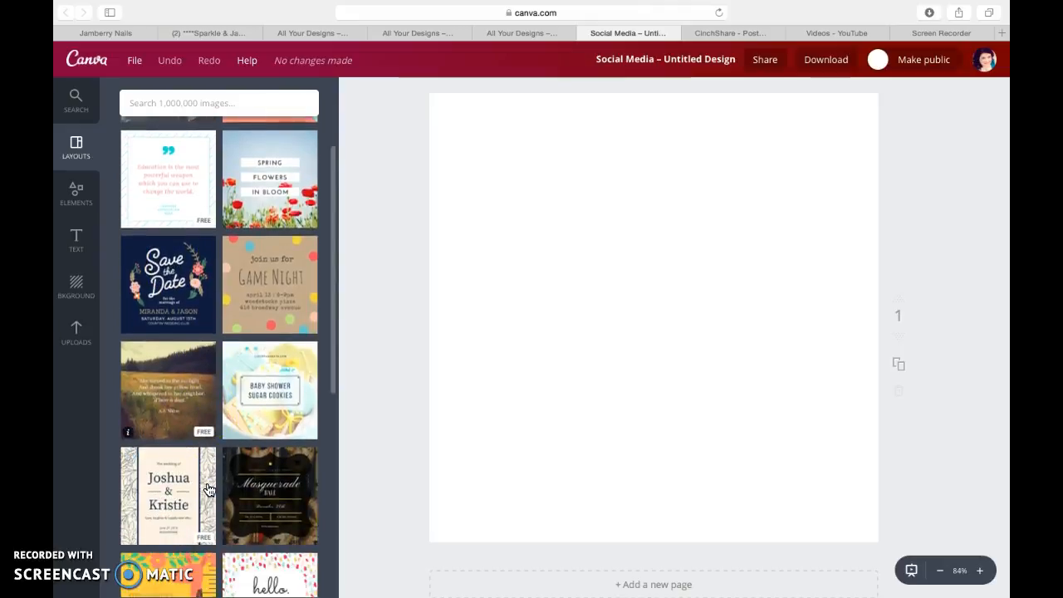
pyautogui.scroll(3, 209, 490)
pyautogui.scroll(-1, 210, 490)
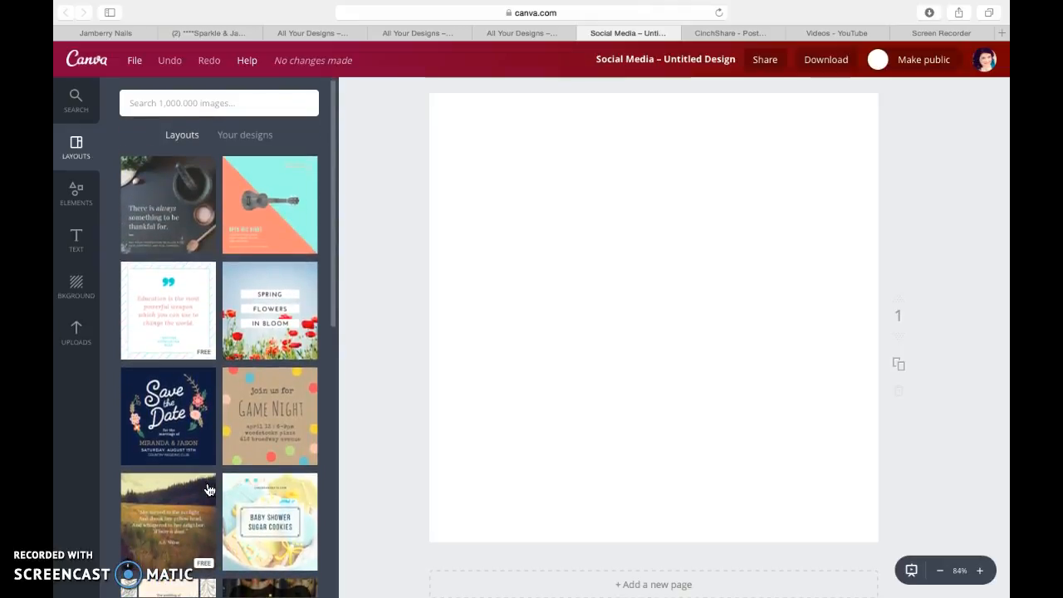
pyautogui.click(72, 288)
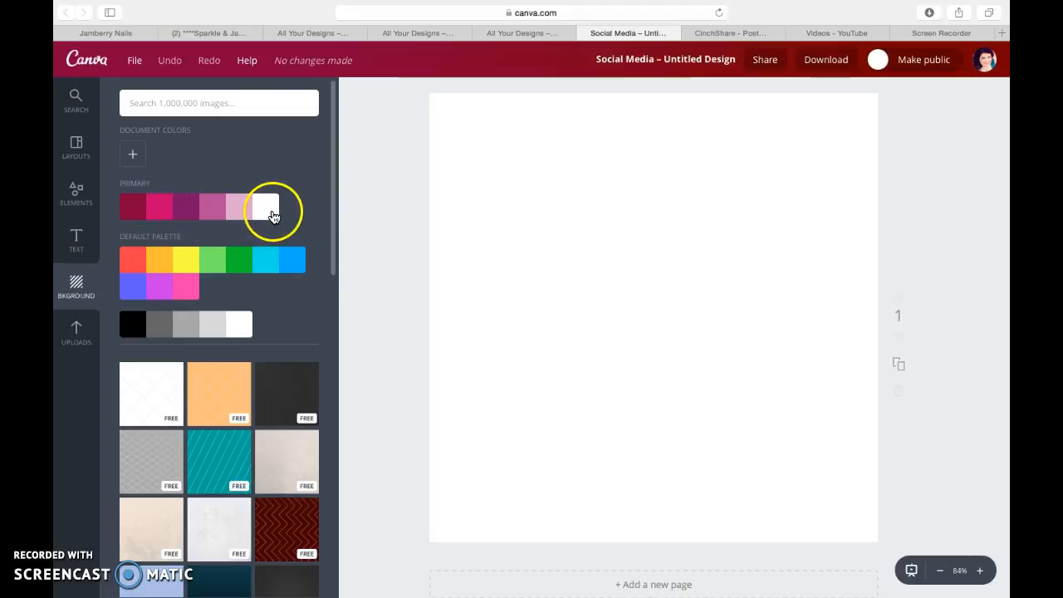
pyautogui.scroll(-3, 285, 307)
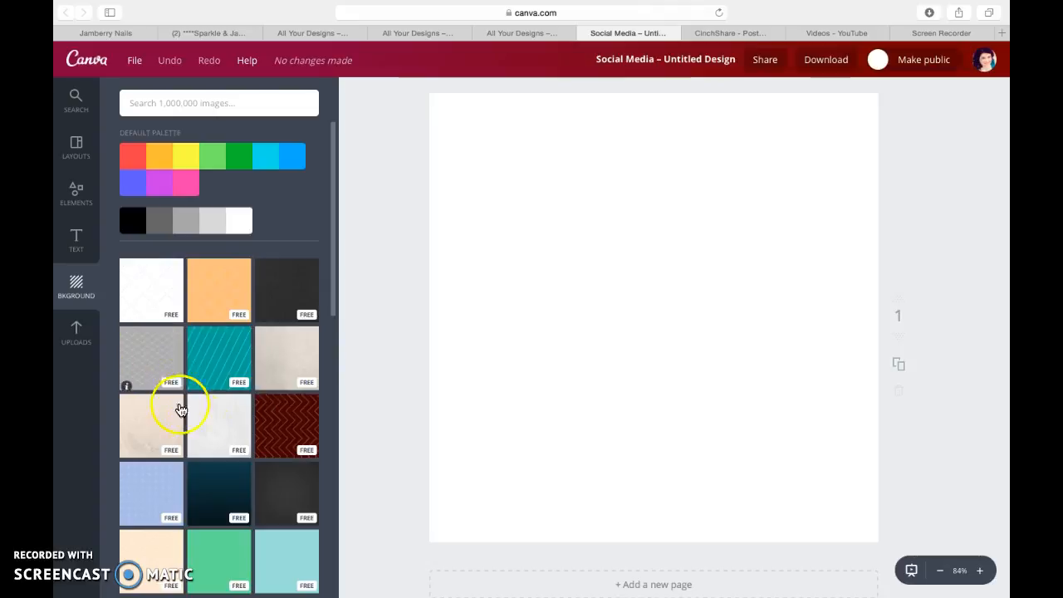
pyautogui.click(218, 355)
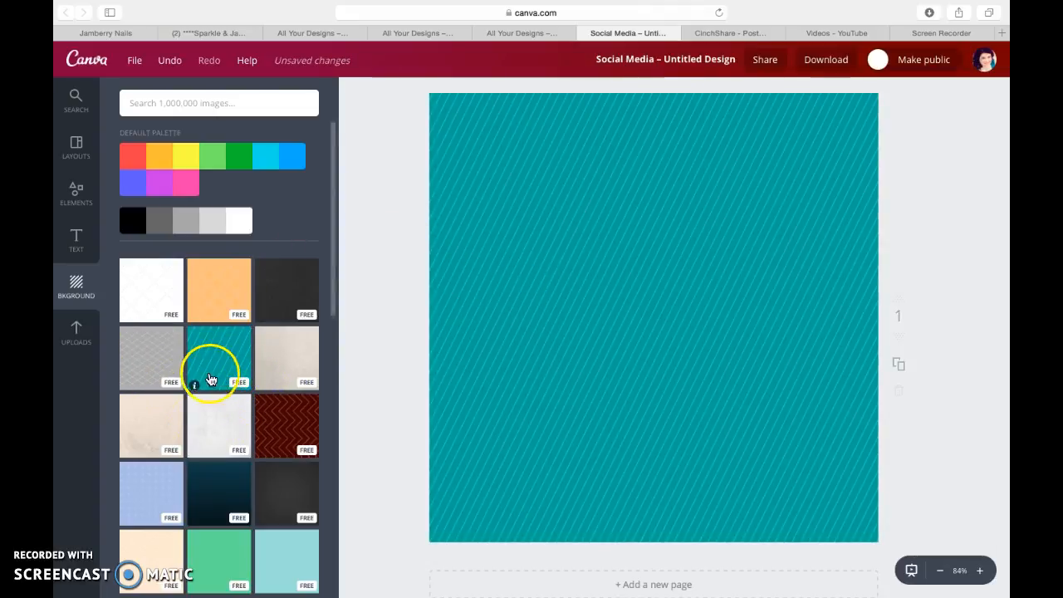
# - Recolor the striped background to the light pink from the primary brand palette
pyautogui.click(585, 247)
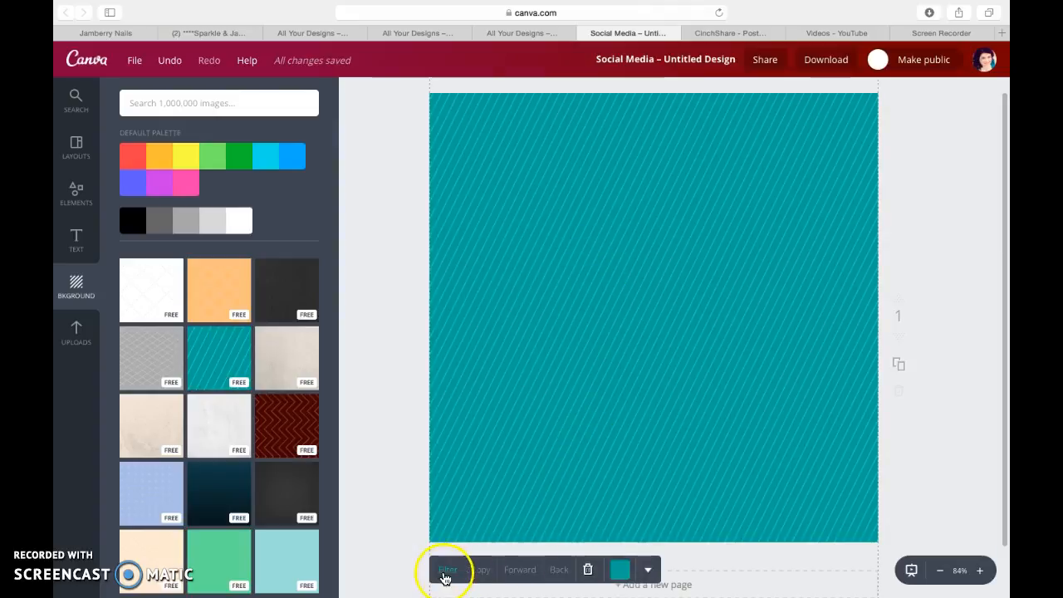
pyautogui.click(619, 571)
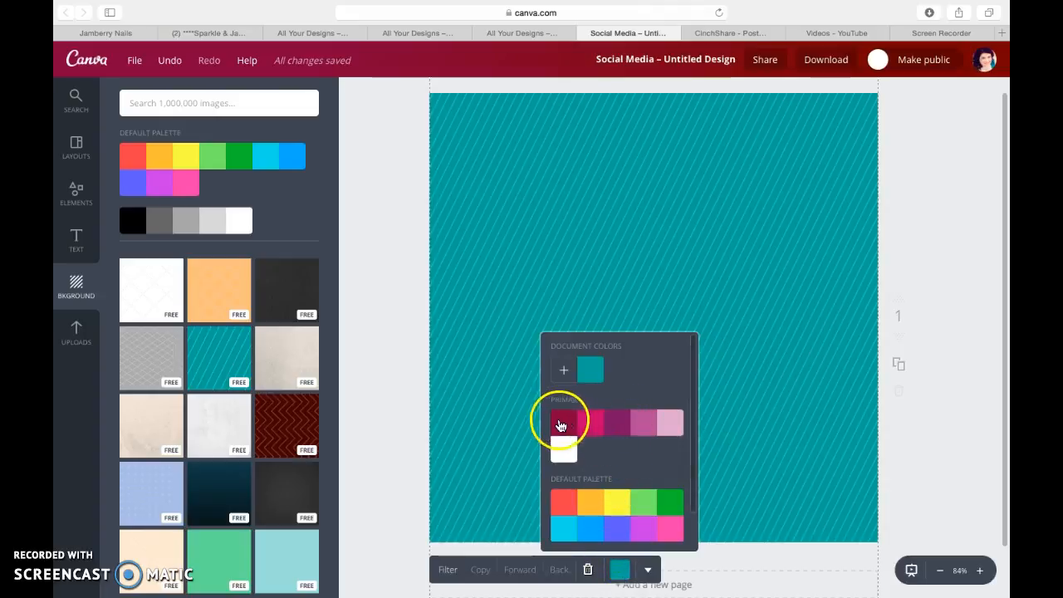
pyautogui.click(671, 425)
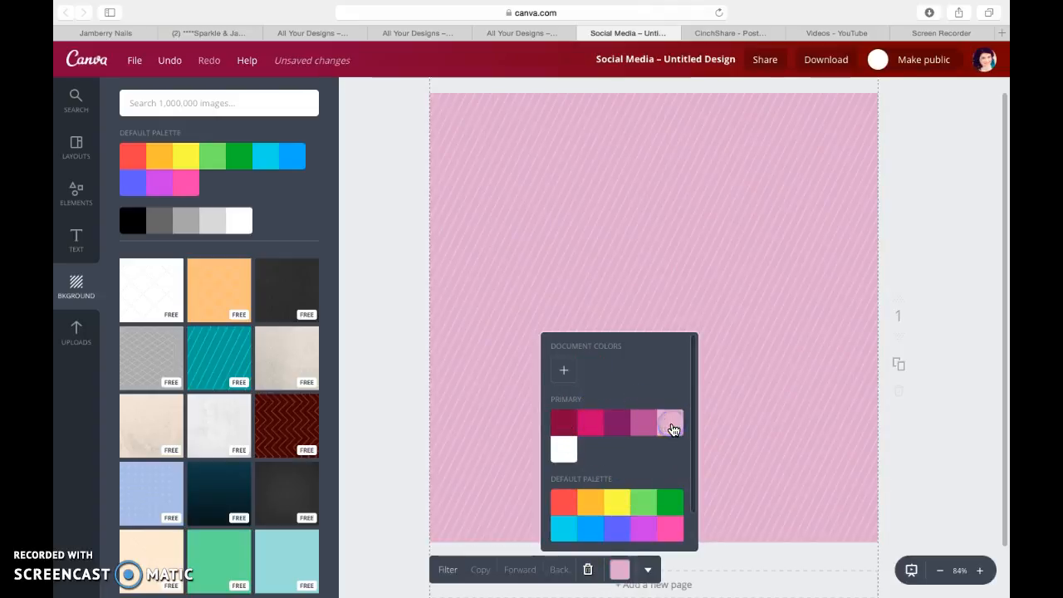
pyautogui.click(761, 286)
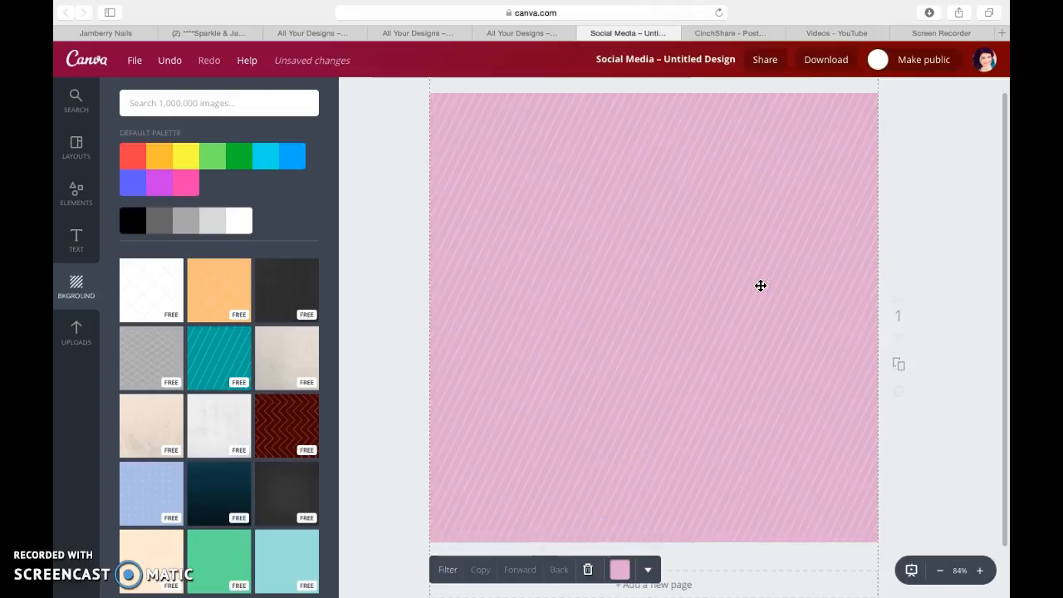
# - Try out the "NYC MANHATTAN" text layout on the pink page and delete it
pyautogui.click(80, 249)
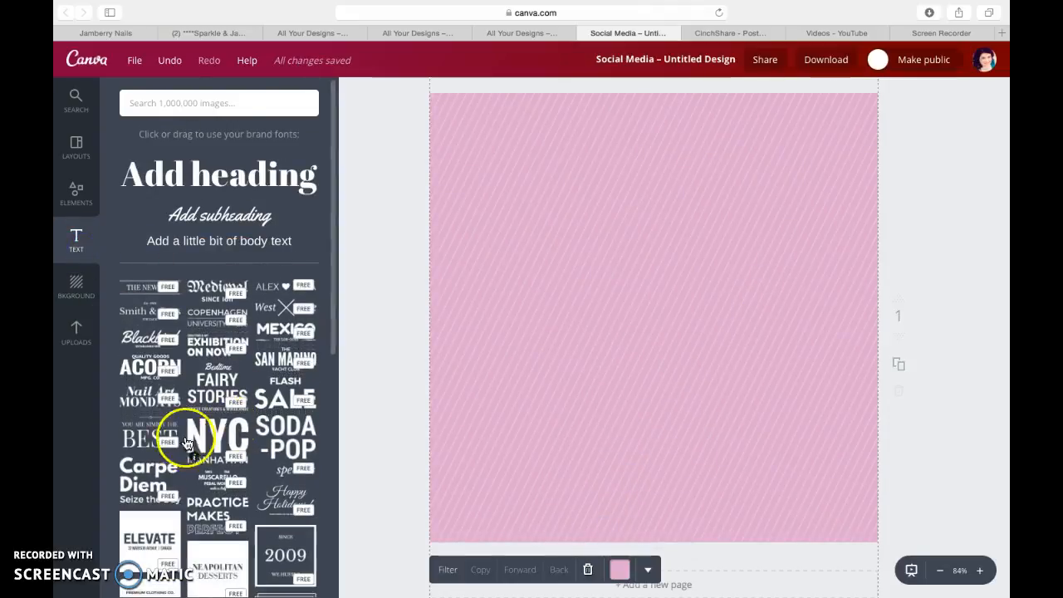
pyautogui.scroll(-7, 207, 466)
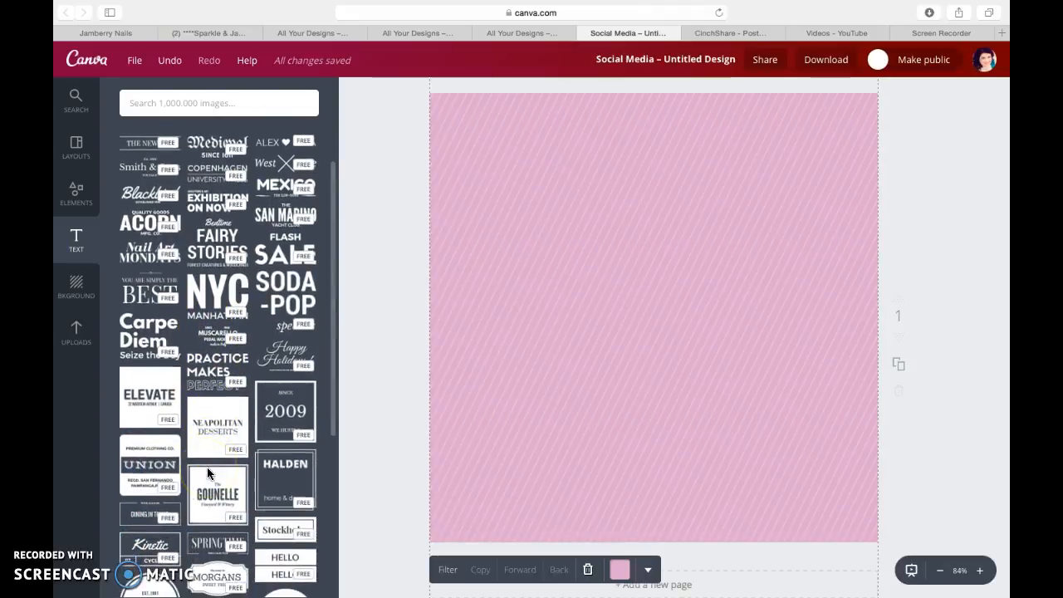
pyautogui.scroll(7, 206, 470)
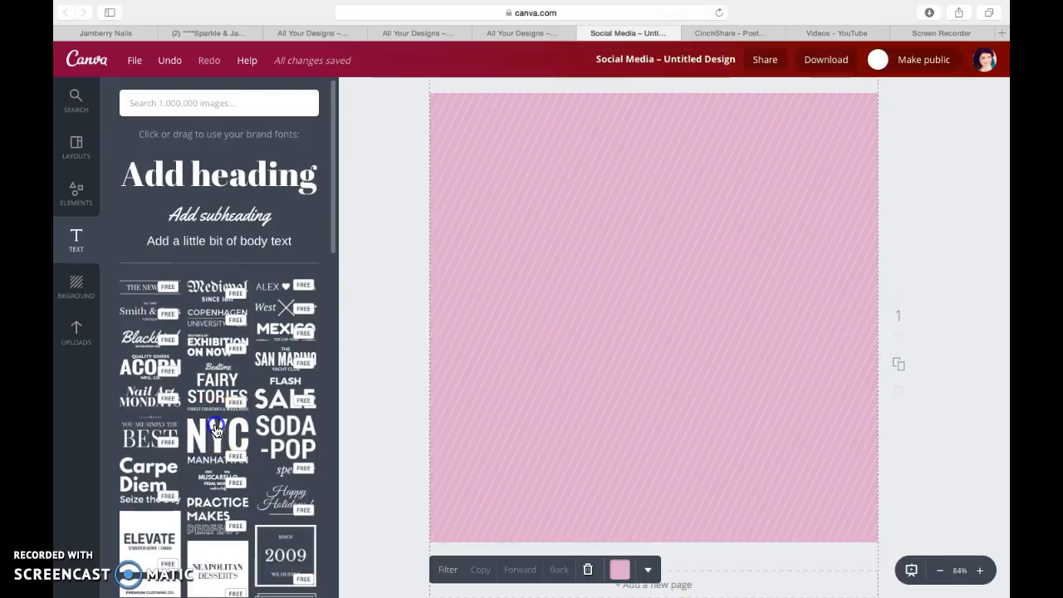
pyautogui.click(216, 429)
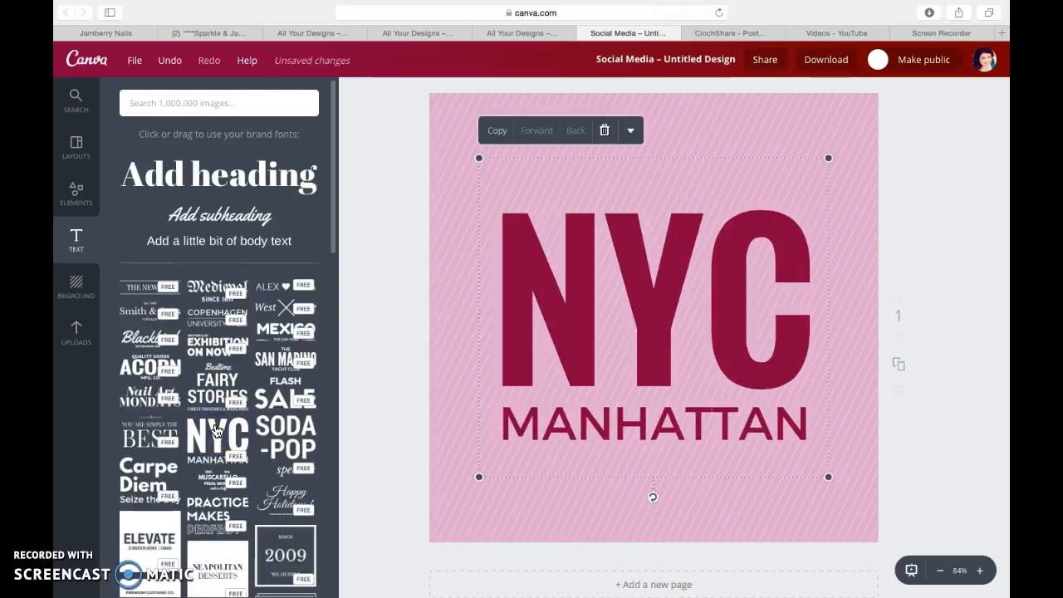
pyautogui.doubleClick(662, 178)
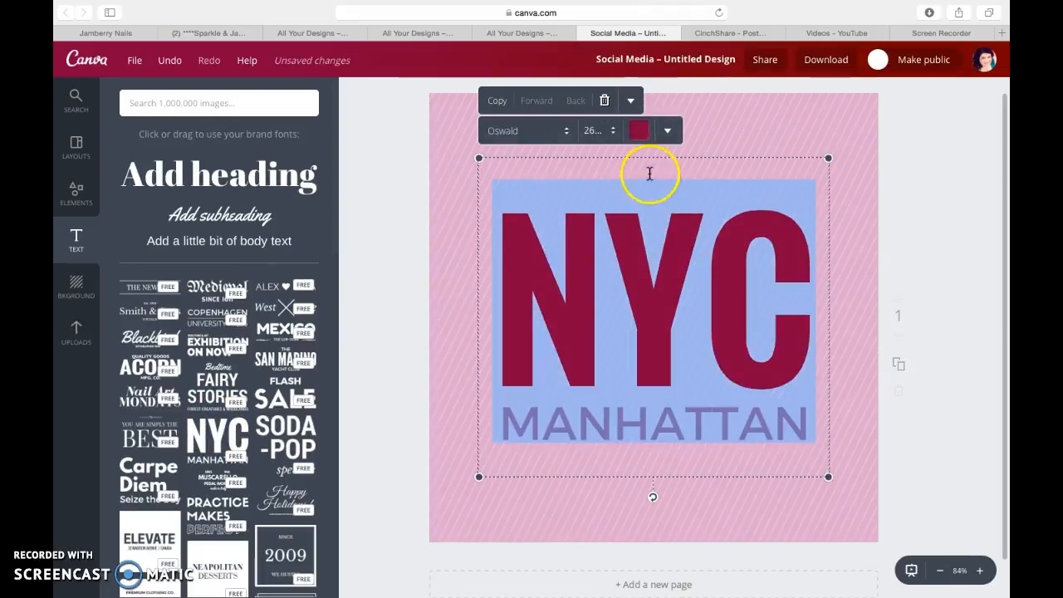
pyautogui.click(649, 174)
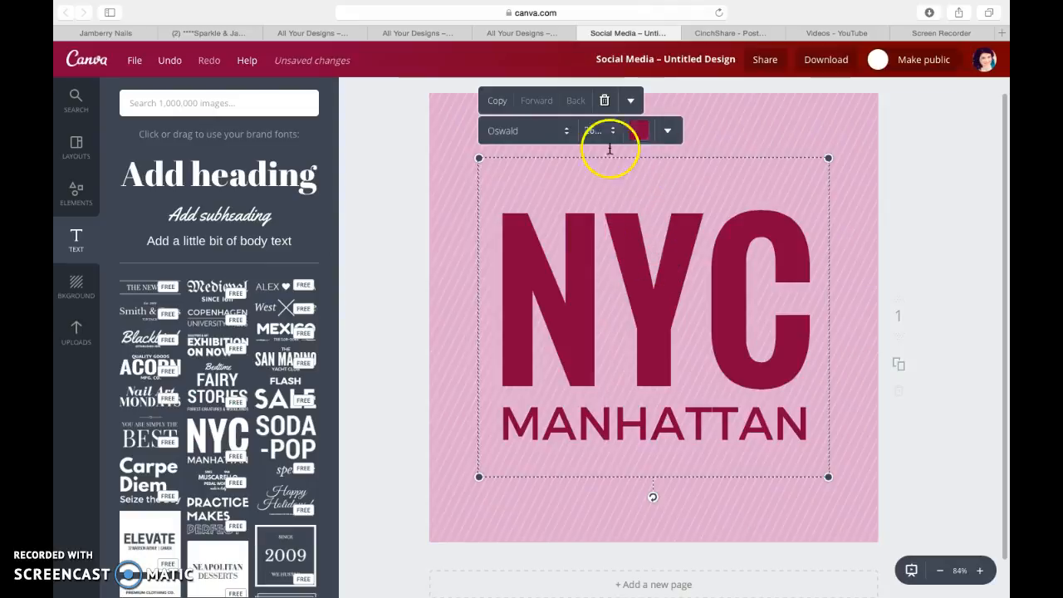
pyautogui.click(734, 144)
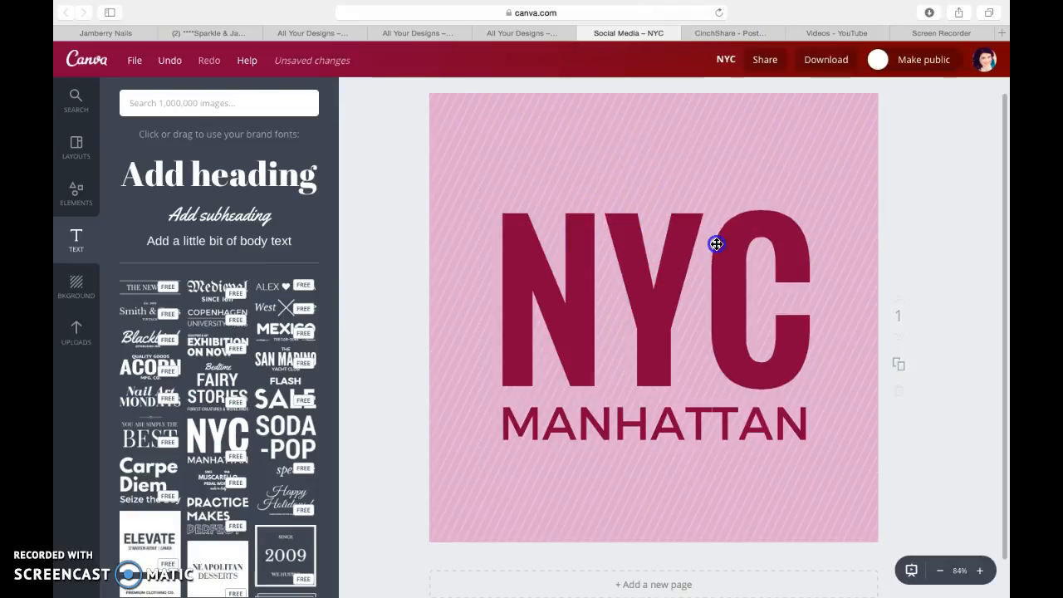
pyautogui.moveTo(716, 244); pyautogui.dragTo(717, 270)
pyautogui.doubleClick(698, 265)
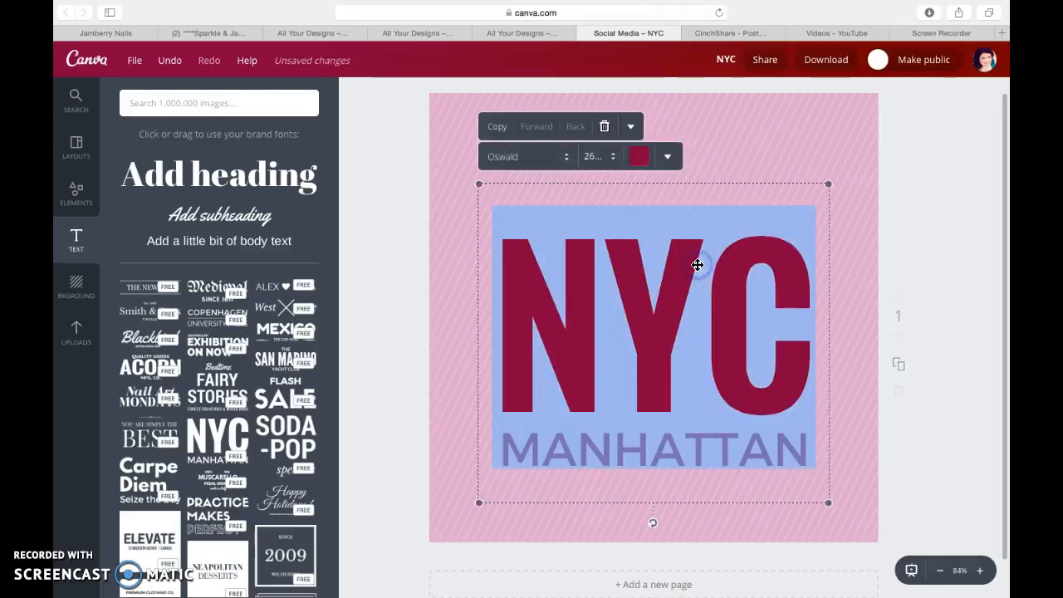
pyautogui.click(606, 125)
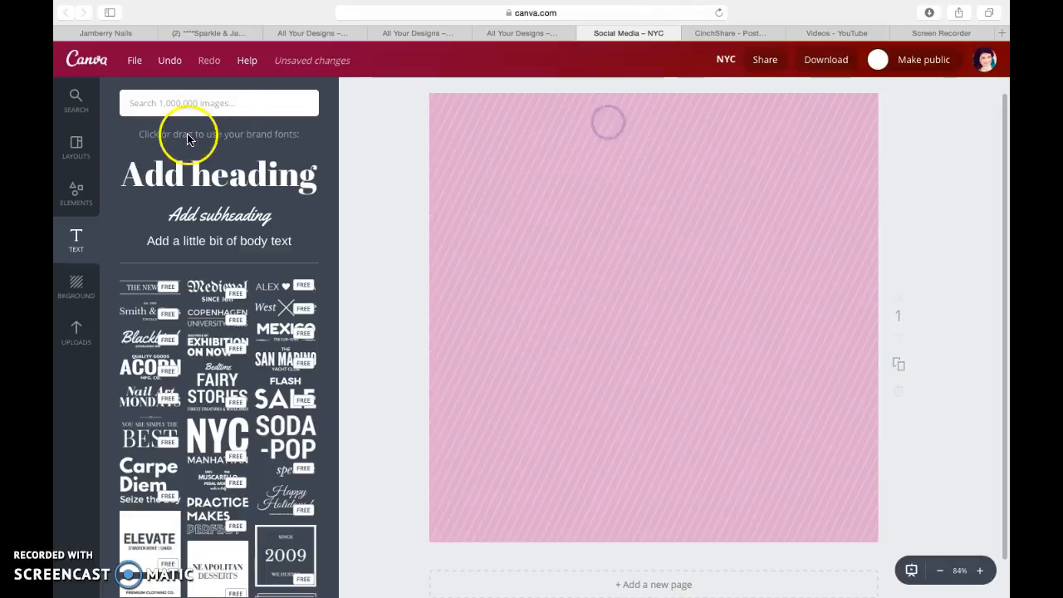
# - Add a heading to the page and replace its placeholder text with "it's time to party"
pyautogui.click(215, 166)
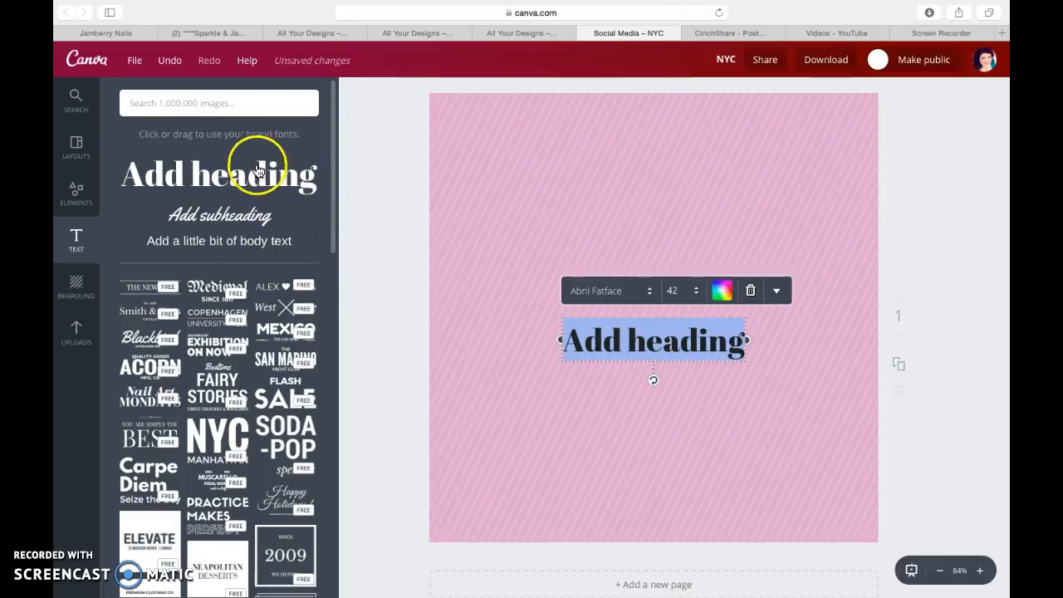
pyautogui.click(781, 356)
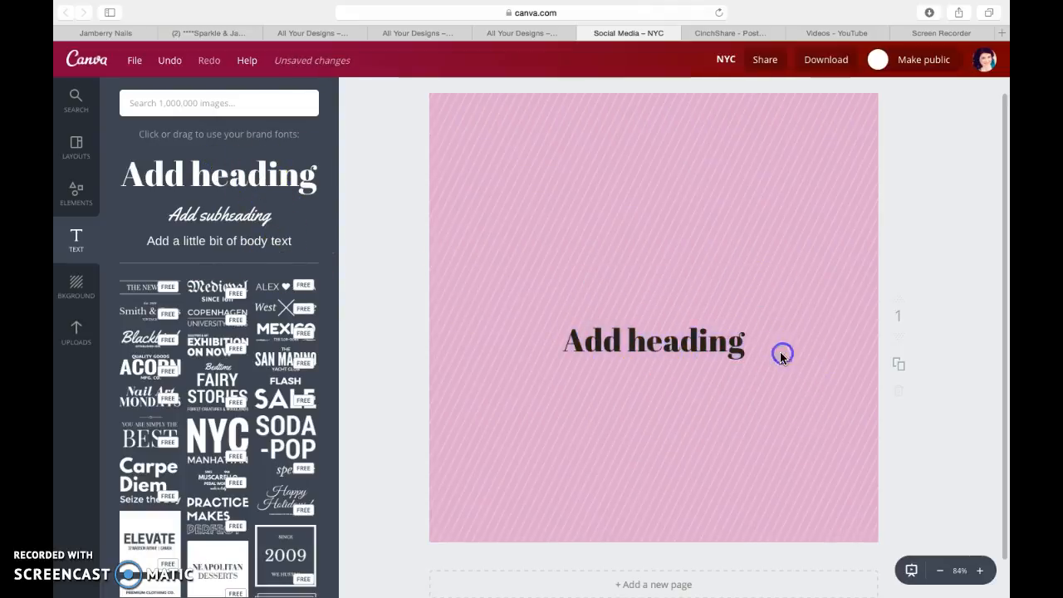
pyautogui.click(694, 338)
pyautogui.moveTo(694, 339)
pyautogui.mouseDown()
pyautogui.moveTo(690, 168)
pyautogui.moveTo(686, 341)
pyautogui.mouseUp()
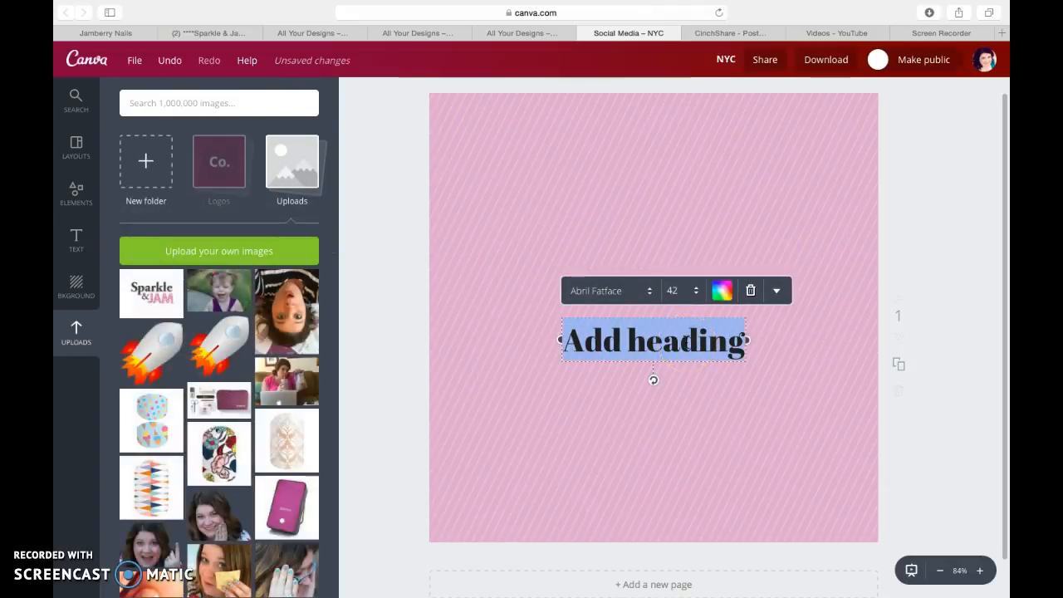
pyautogui.write('i')
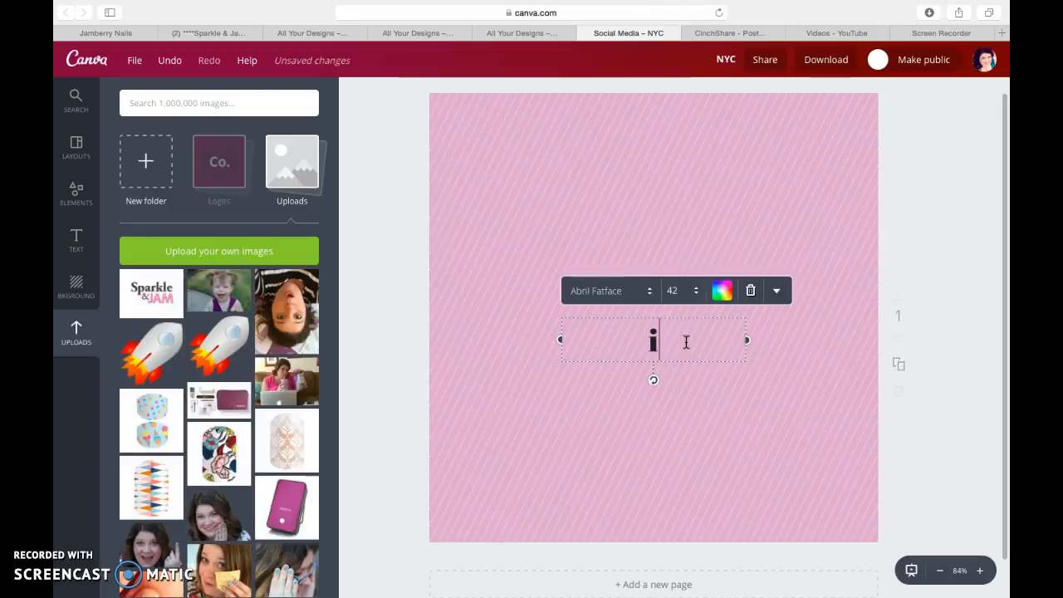
pyautogui.write("t's time to party")
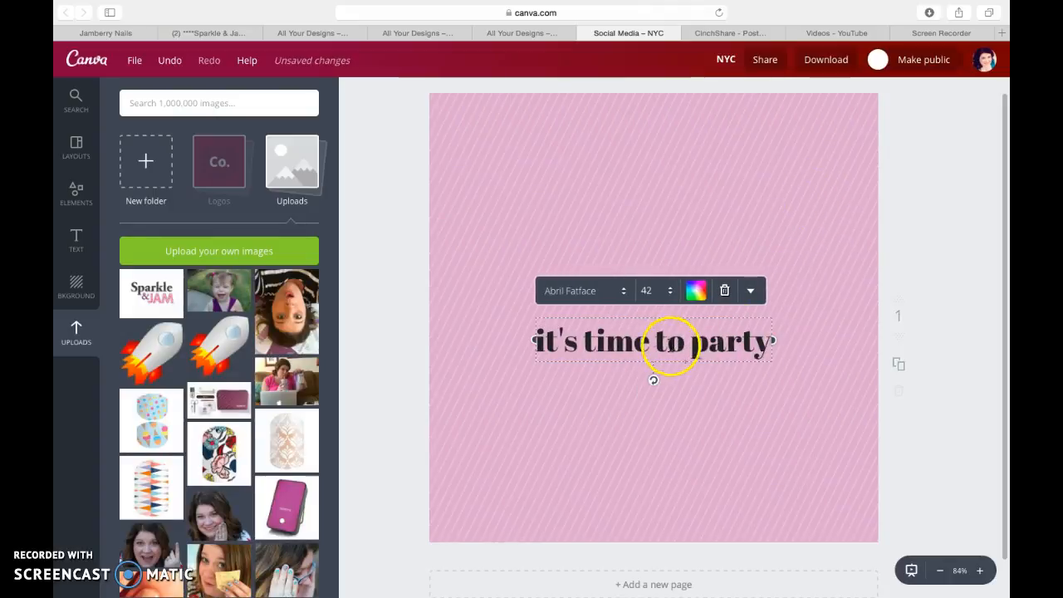
# - Move the "it's time to party" heading up near the top of the page, keeping it horizontally centred
pyautogui.click(677, 419)
pyautogui.moveTo(653, 337); pyautogui.dragTo(652, 175)
pyautogui.click(653, 175)
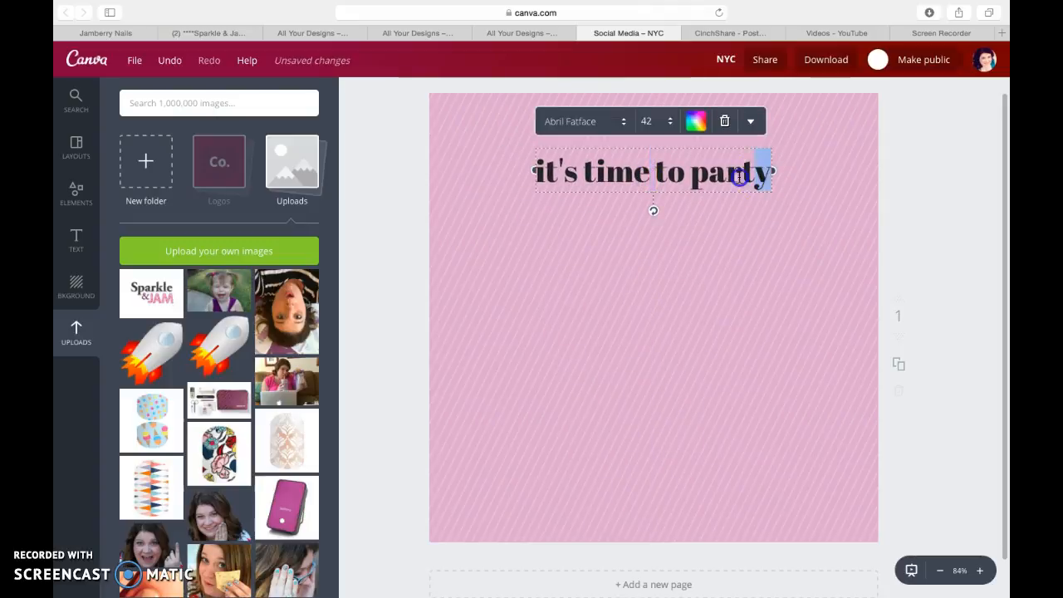
# - Change the font of the whole "it's time to party" heading to Sunday
pyautogui.moveTo(758, 176); pyautogui.dragTo(550, 175)
pyautogui.click(582, 120)
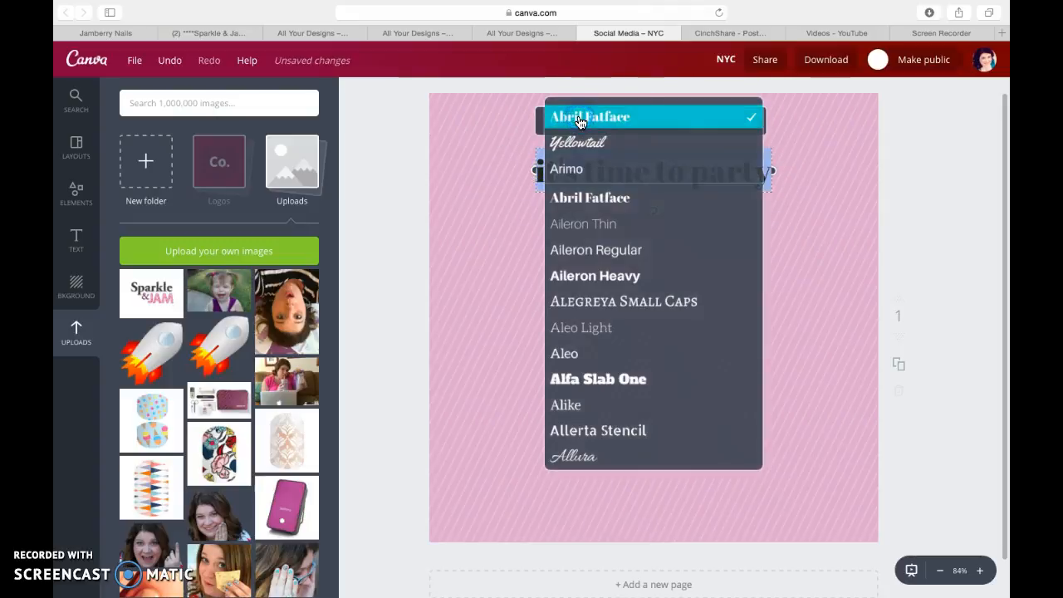
pyautogui.scroll(-20, 651, 311)
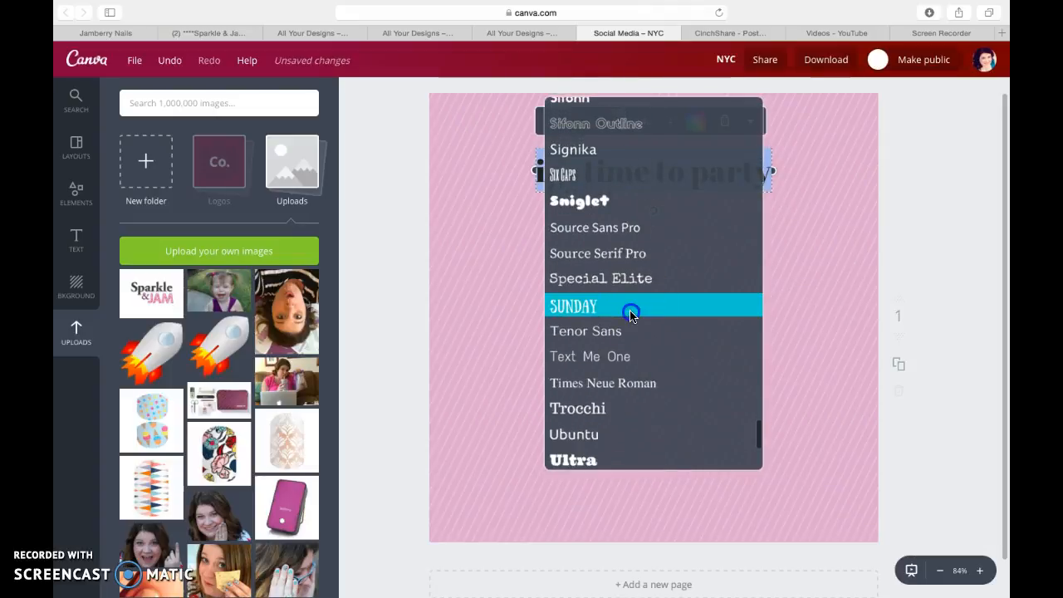
pyautogui.click(629, 307)
pyautogui.click(682, 236)
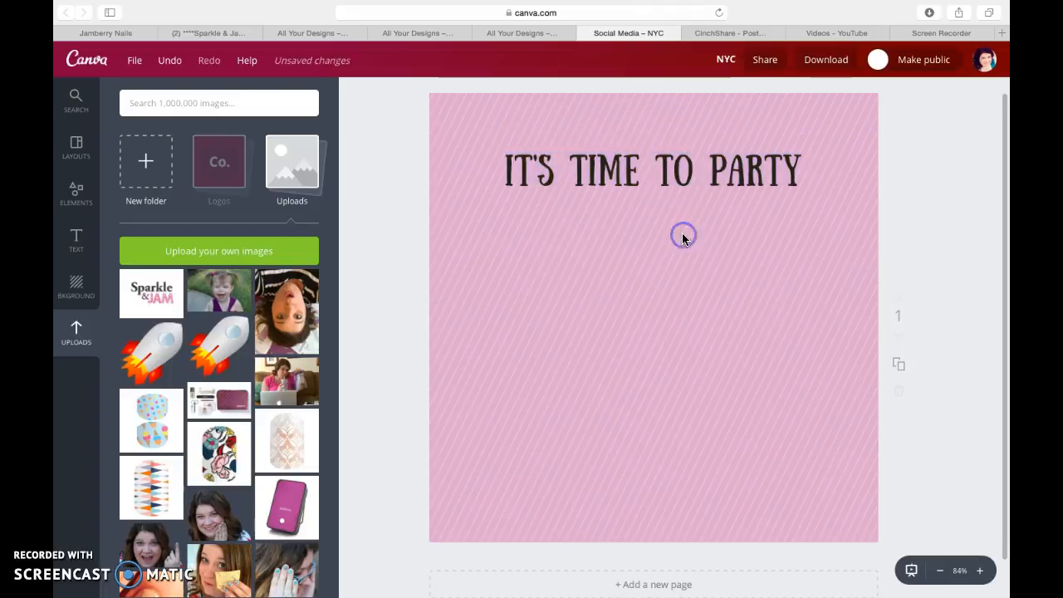
# - Add a second heading in the middle of the page reading "ROLL CALL!"
pyautogui.click(586, 246)
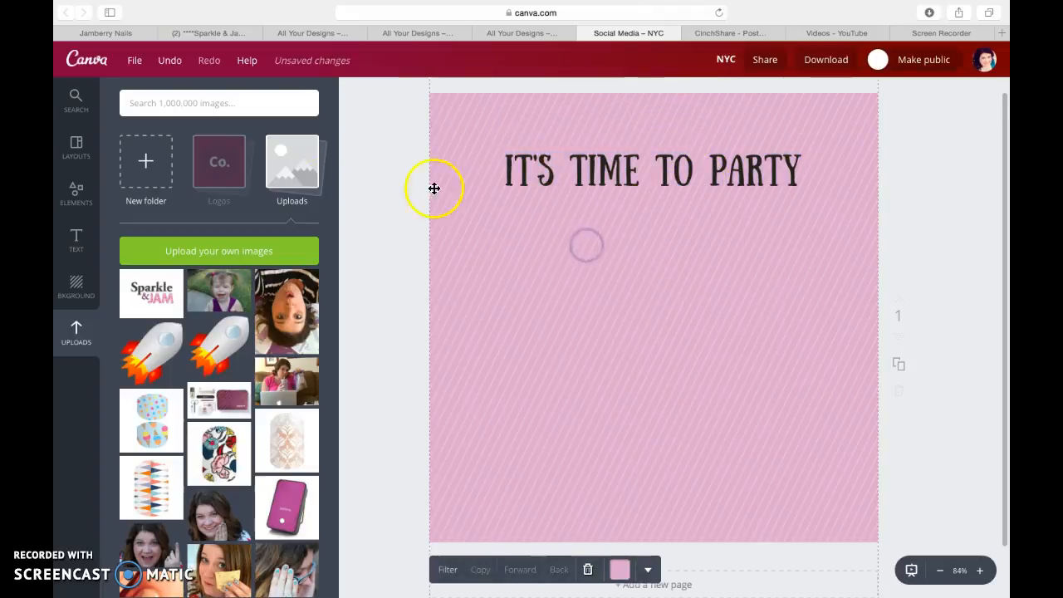
pyautogui.click(77, 241)
pyautogui.click(282, 186)
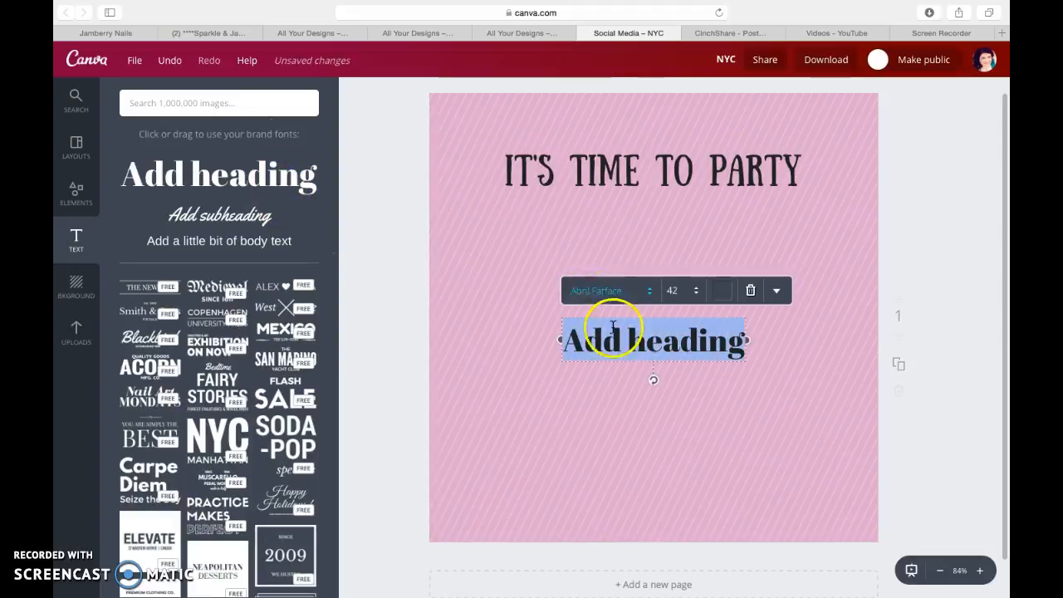
pyautogui.write('ROLL CALL!')
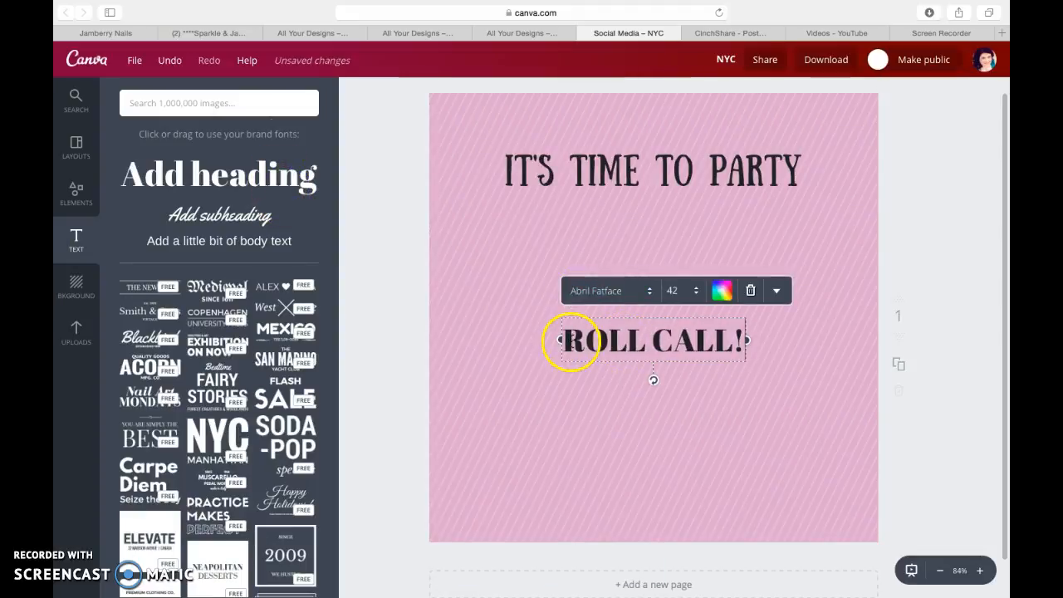
# - Change the font of the whole "ROLL CALL!" heading to Archivo Black
pyautogui.moveTo(571, 341); pyautogui.dragTo(706, 342)
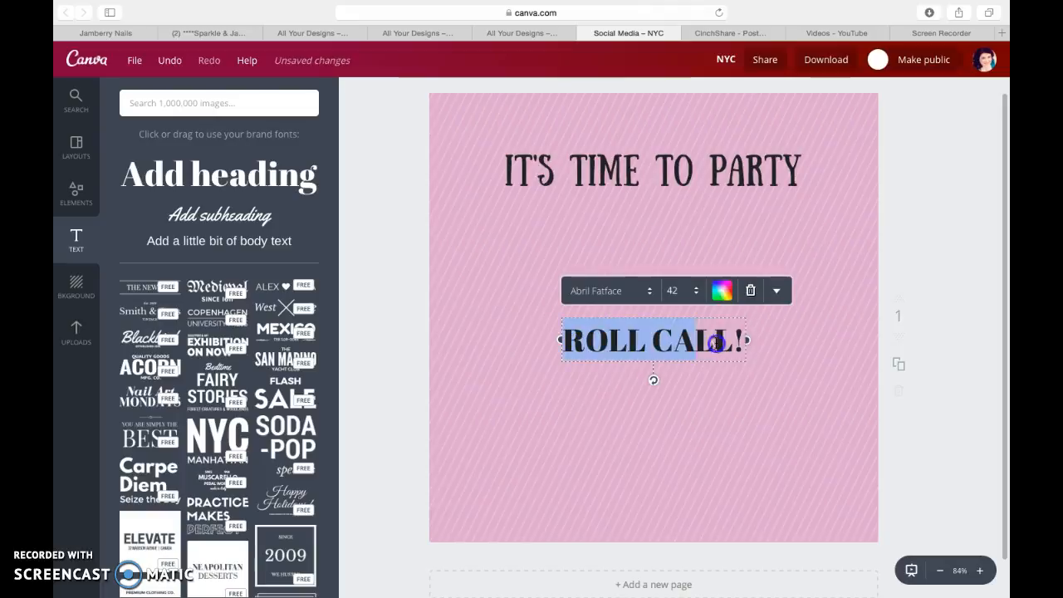
pyautogui.click(641, 292)
pyautogui.click(691, 347)
pyautogui.scroll(-5, 690, 346)
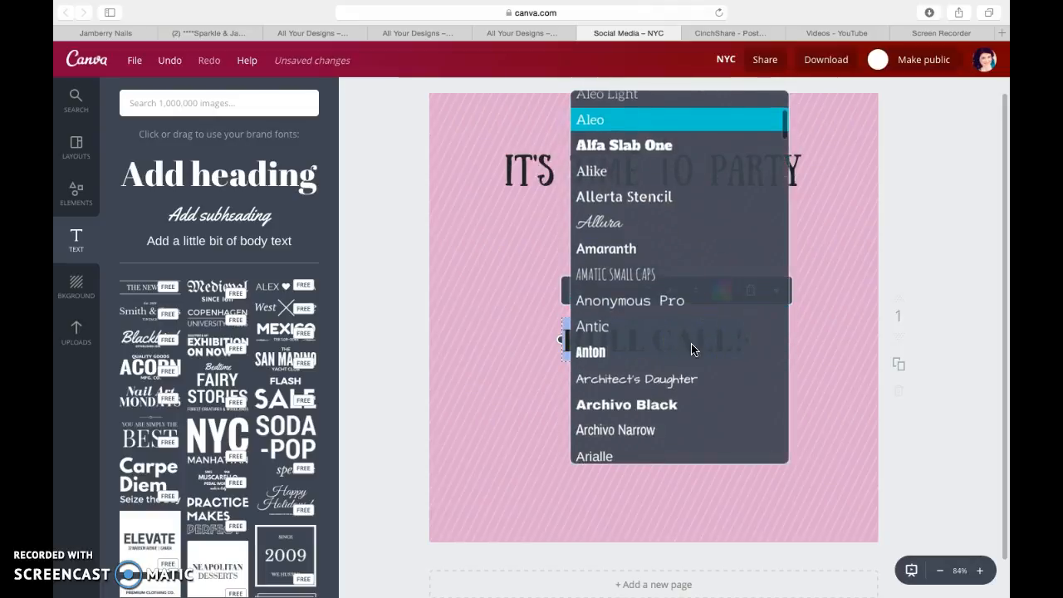
pyautogui.scroll(-2, 691, 349)
pyautogui.click(686, 329)
pyautogui.click(695, 361)
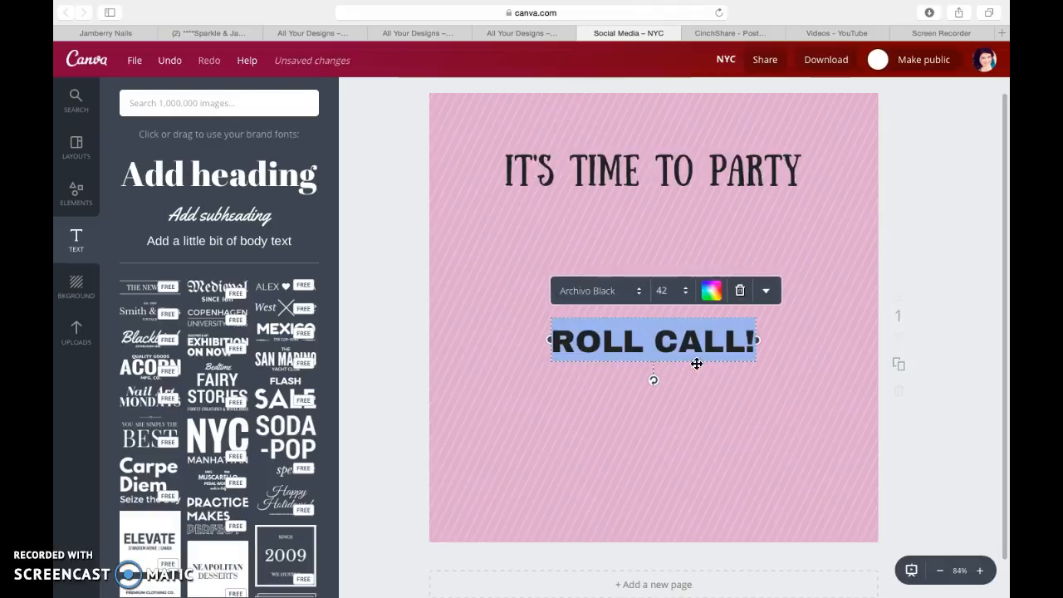
# - Set the "ROLL CALL!" heading's size to 80 and its colour to the dark purple from the primary brand colours
pyautogui.click(677, 292)
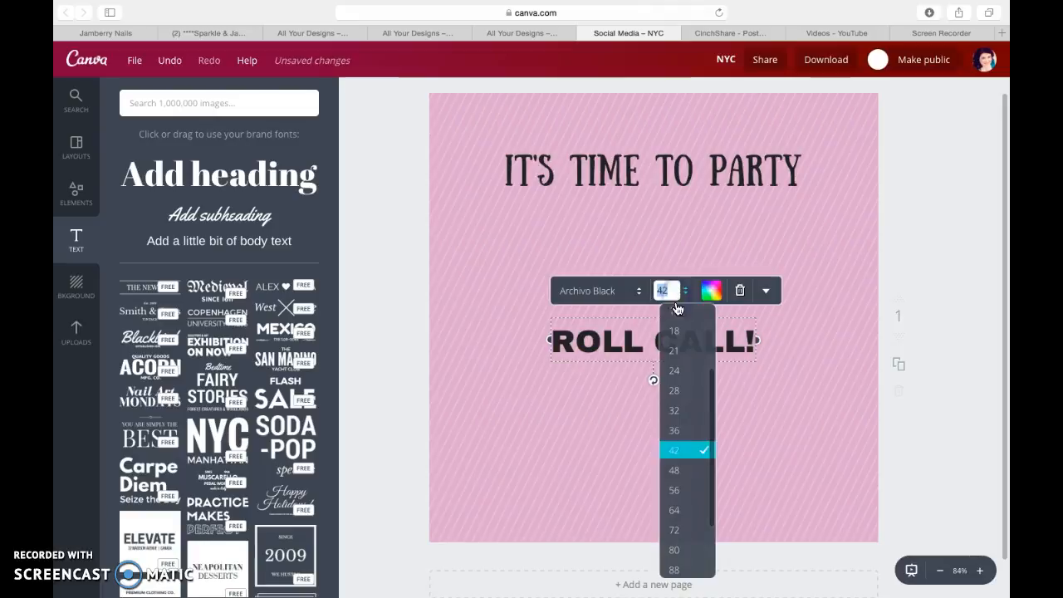
pyautogui.scroll(-3, 689, 461)
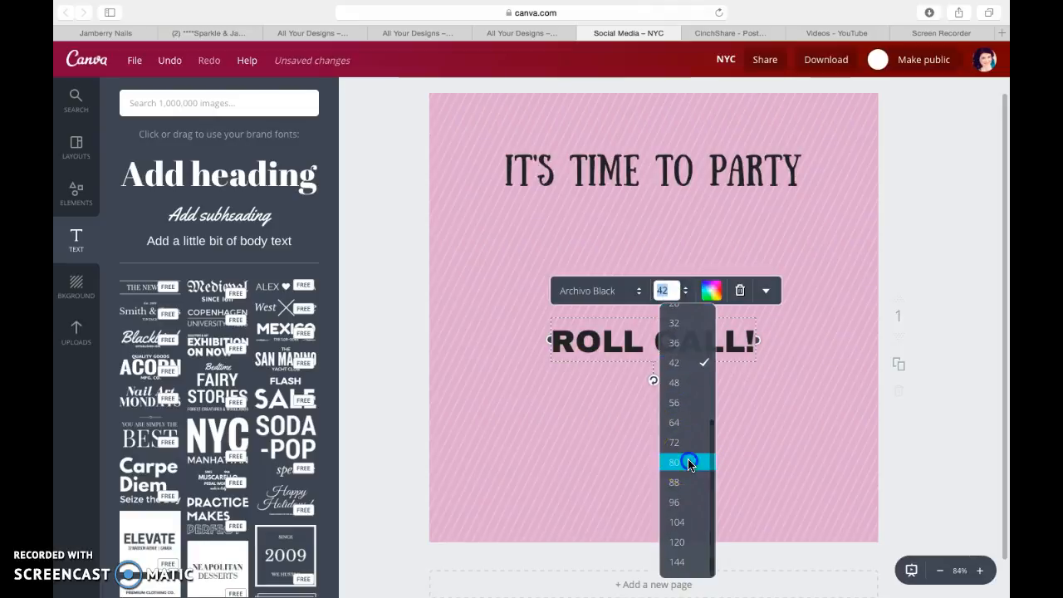
pyautogui.click(688, 462)
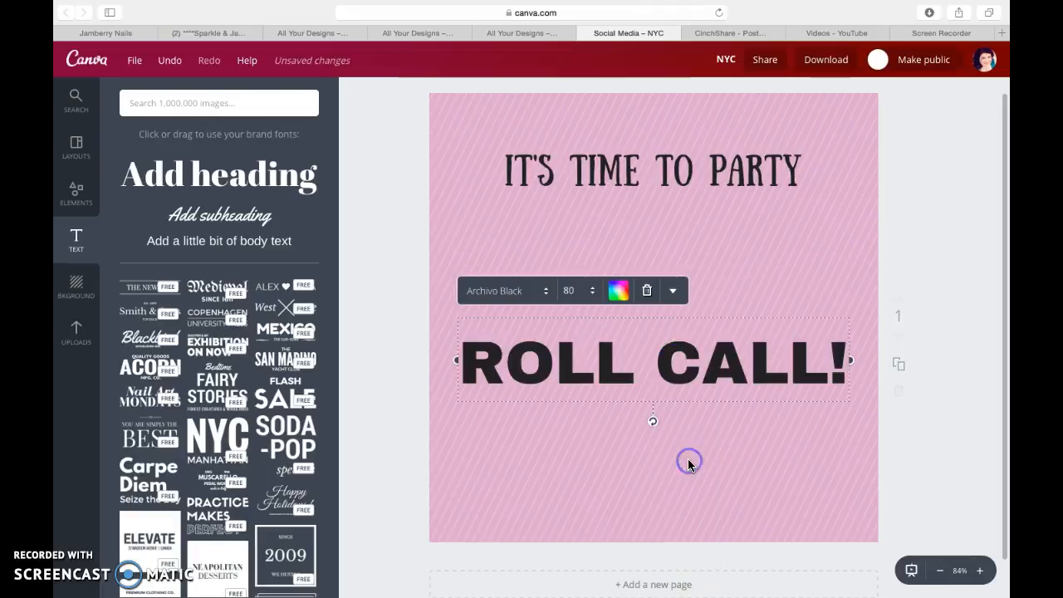
pyautogui.click(620, 291)
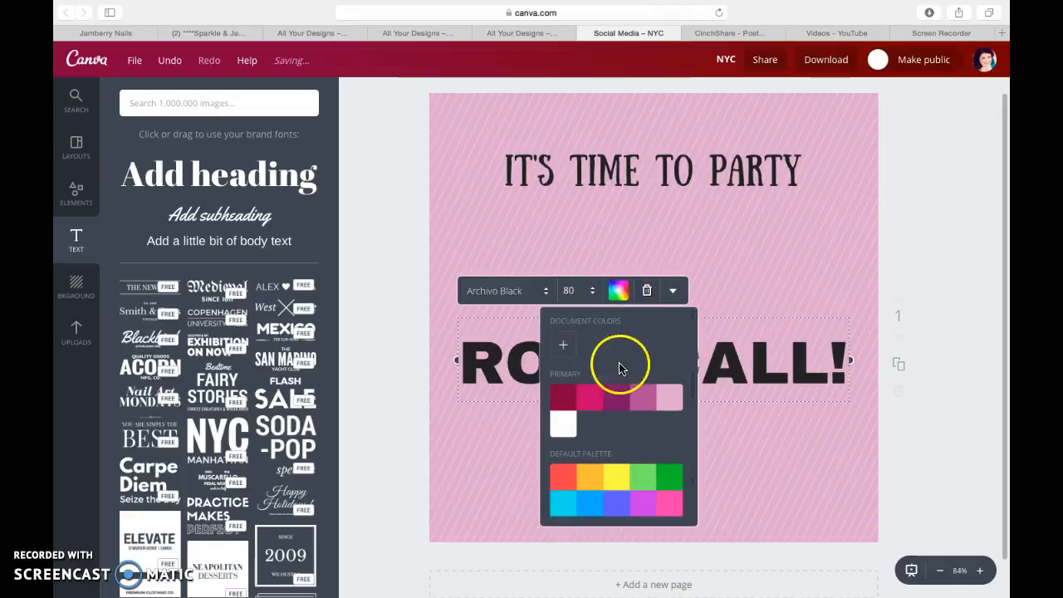
pyautogui.click(615, 398)
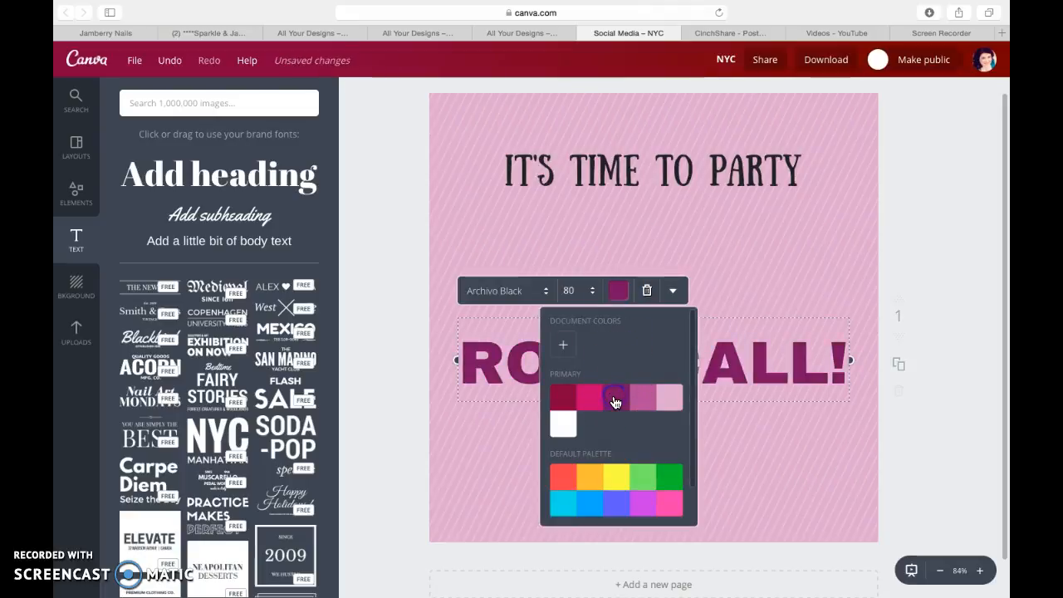
# - Change the "ROLL CALL!" font to Open Sans Extra Bold and move the heading up, centred directly below "it's time to party"
pyautogui.click(523, 292)
pyautogui.scroll(-5, 556, 366)
pyautogui.scroll(-5, 545, 367)
pyautogui.scroll(-5, 546, 354)
pyautogui.scroll(-6, 546, 355)
pyautogui.scroll(-6, 546, 342)
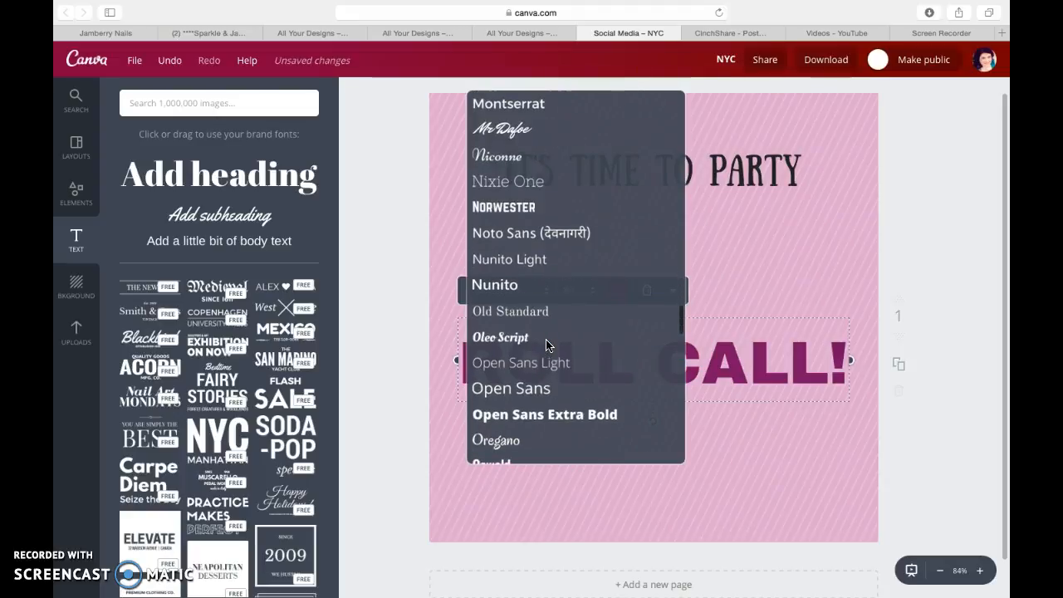
pyautogui.scroll(-2, 550, 324)
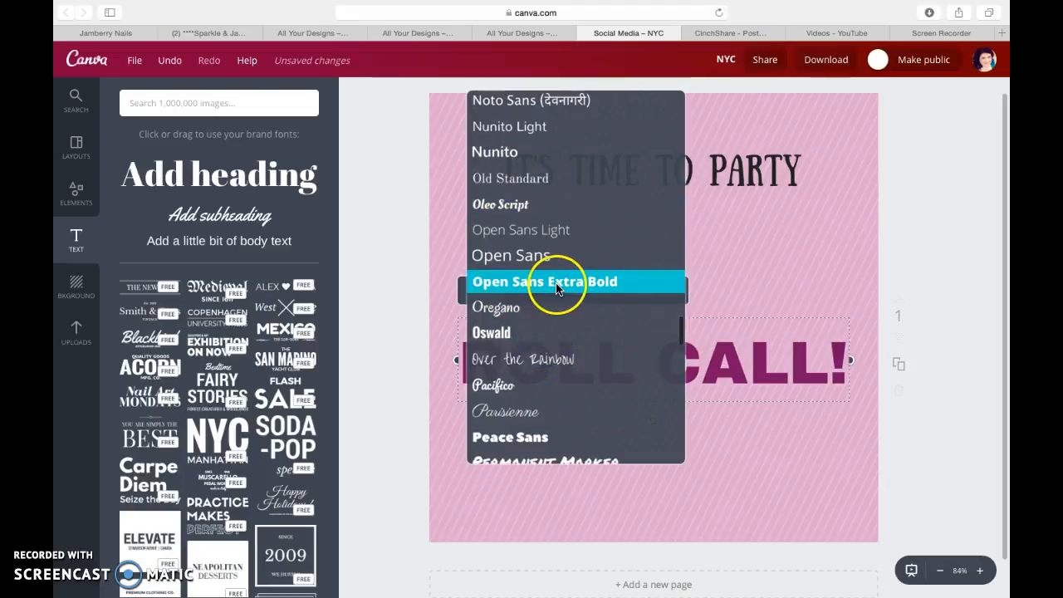
pyautogui.click(557, 282)
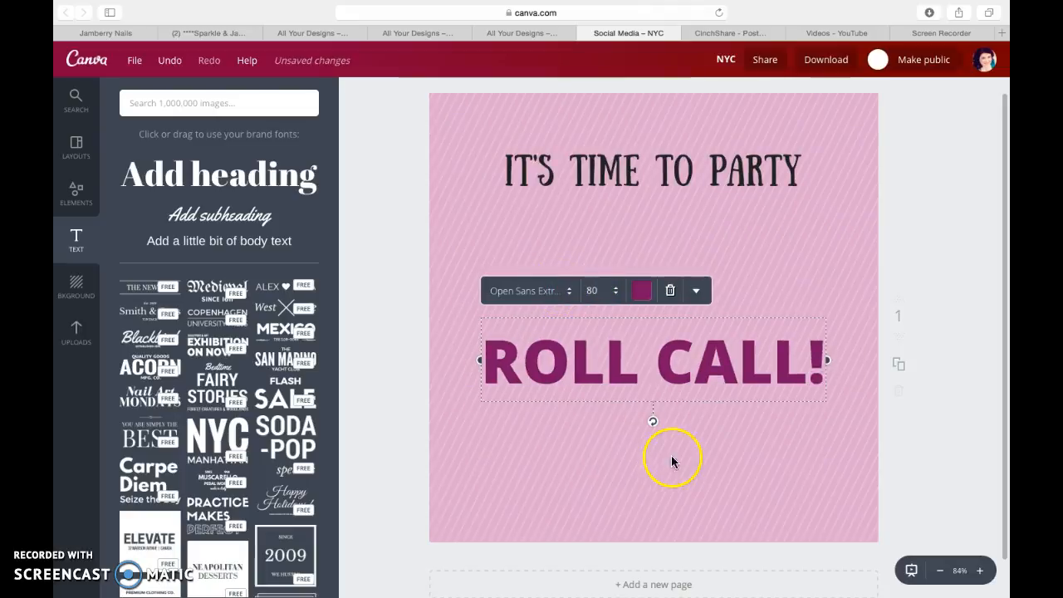
pyautogui.moveTo(703, 360); pyautogui.dragTo(693, 262)
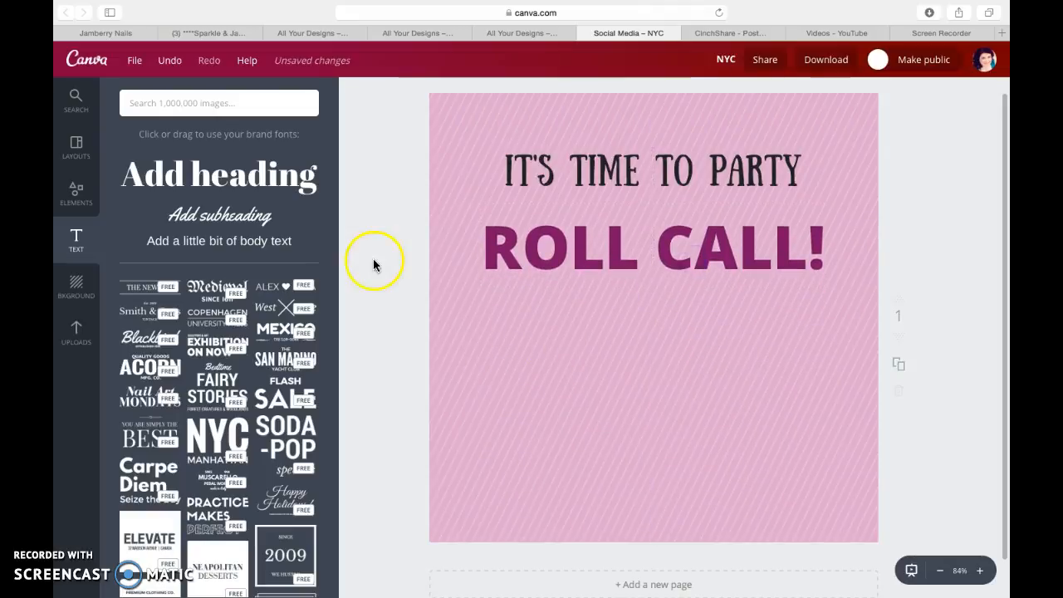
# - Add a subheading below "ROLL CALL!" and replace its placeholder text with "Drop a selfie and tell us you are ready to party!"
pyautogui.moveTo(257, 220); pyautogui.dragTo(678, 343)
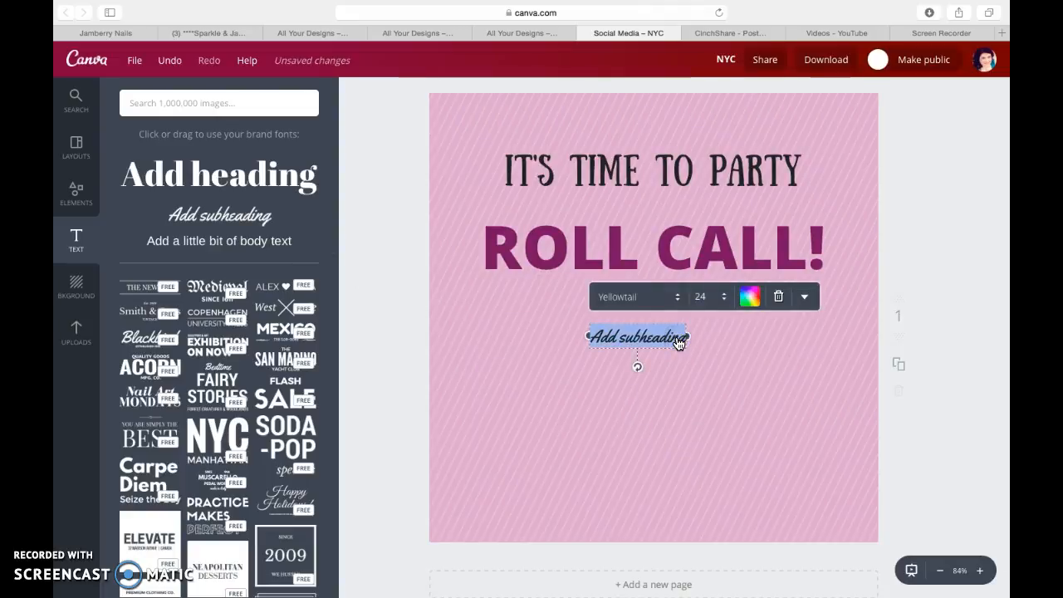
pyautogui.doubleClick(679, 343)
pyautogui.press('BackSpace')
pyautogui.press('BackSpace')
pyautogui.press('BackSpace')
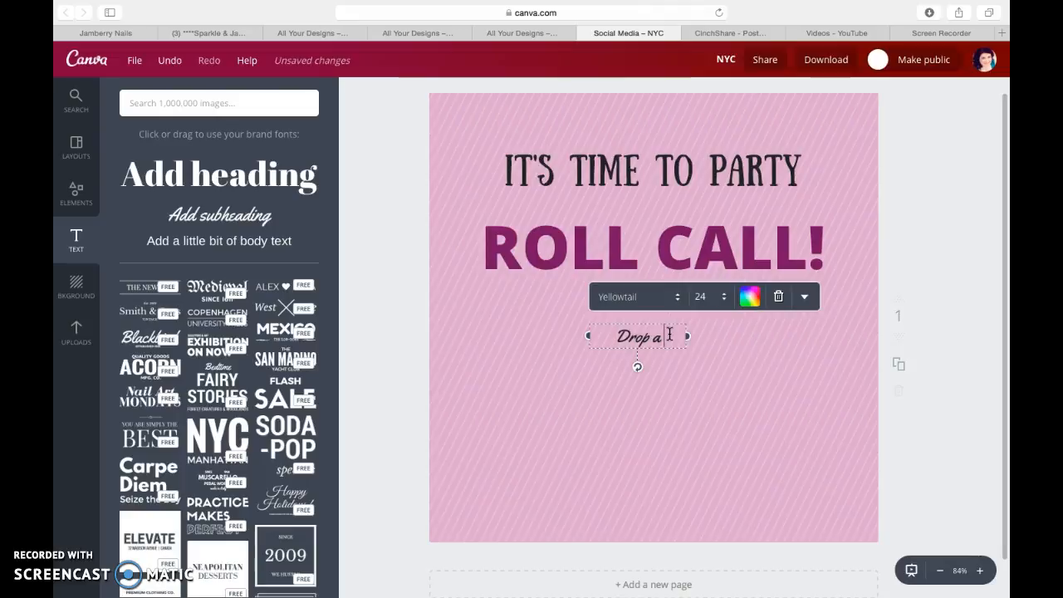
pyautogui.write('Drop a selfie and')
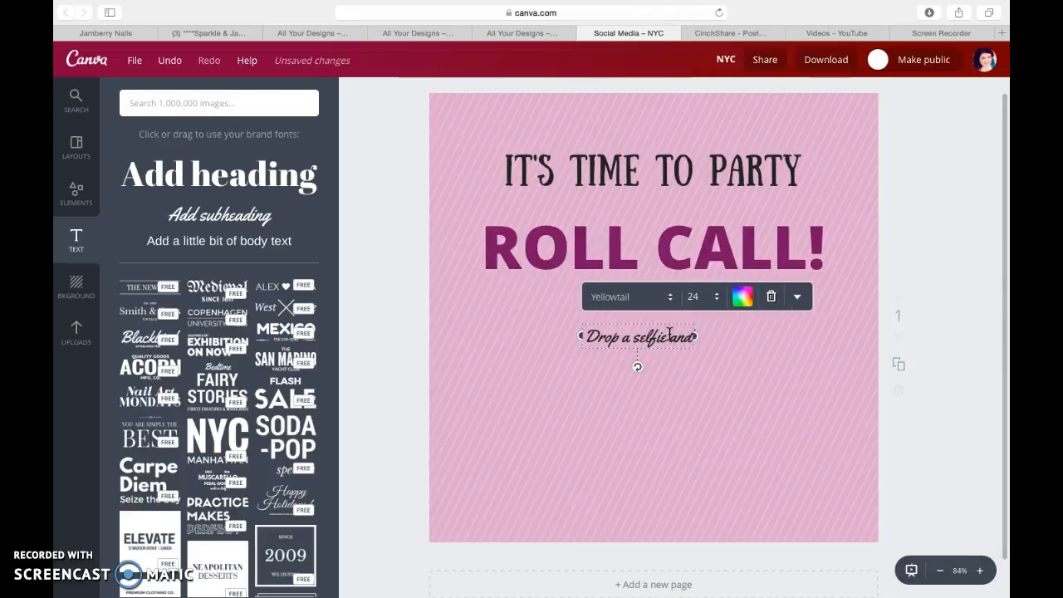
pyautogui.write(' tell us you are')
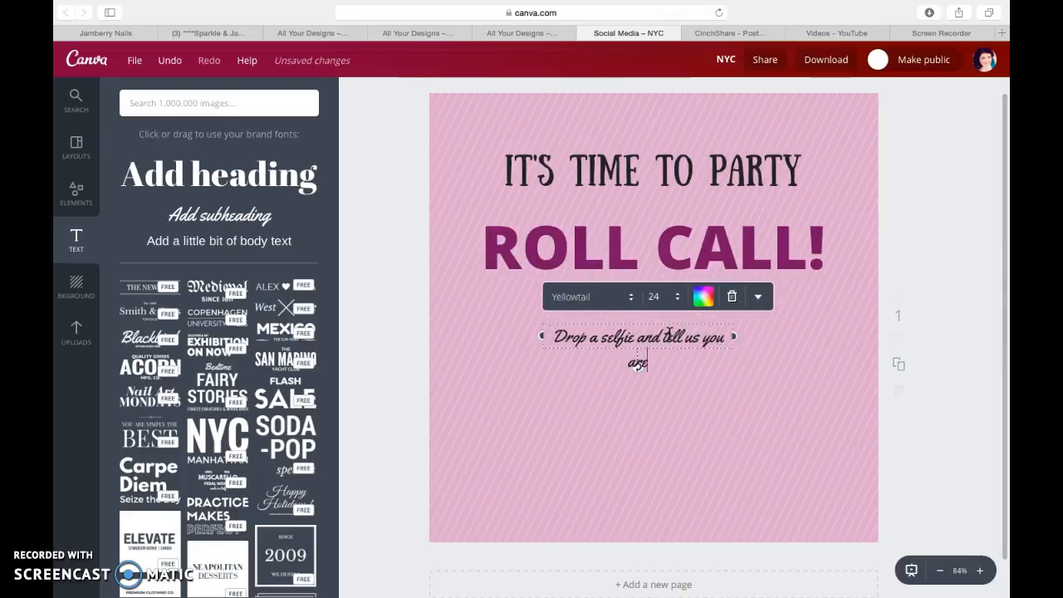
pyautogui.write(' ready to party!')
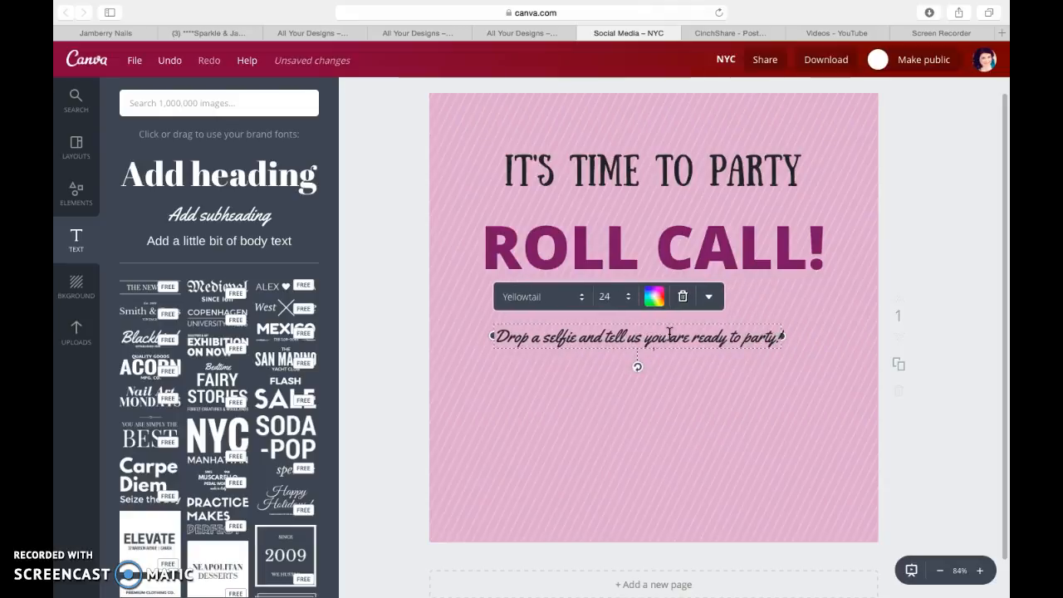
# - Change the whole "Drop a selfie" subheading to the Sunday font at size 32
pyautogui.moveTo(502, 337); pyautogui.dragTo(755, 341)
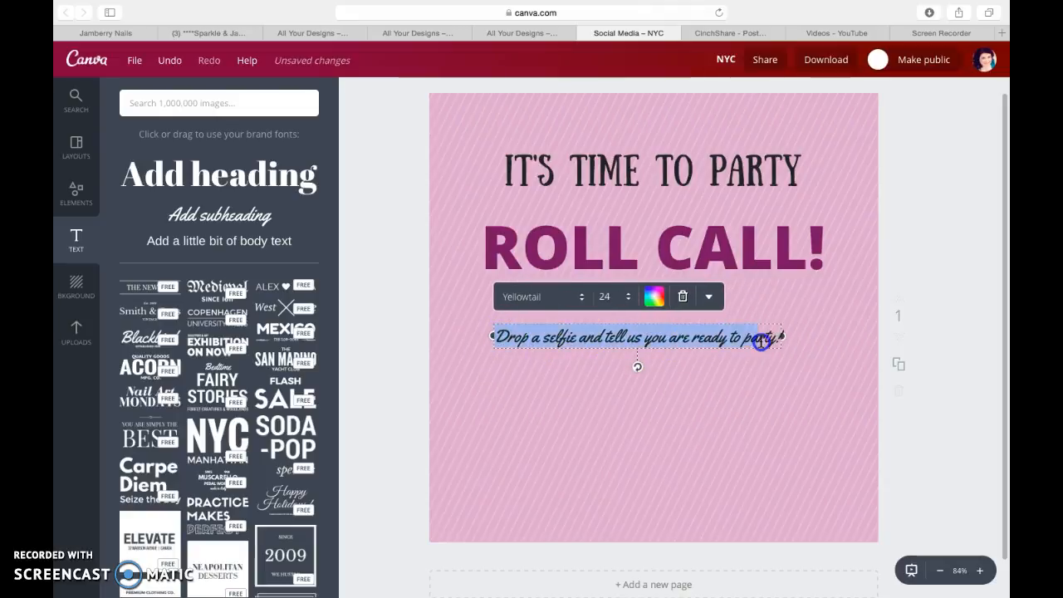
pyautogui.click(561, 293)
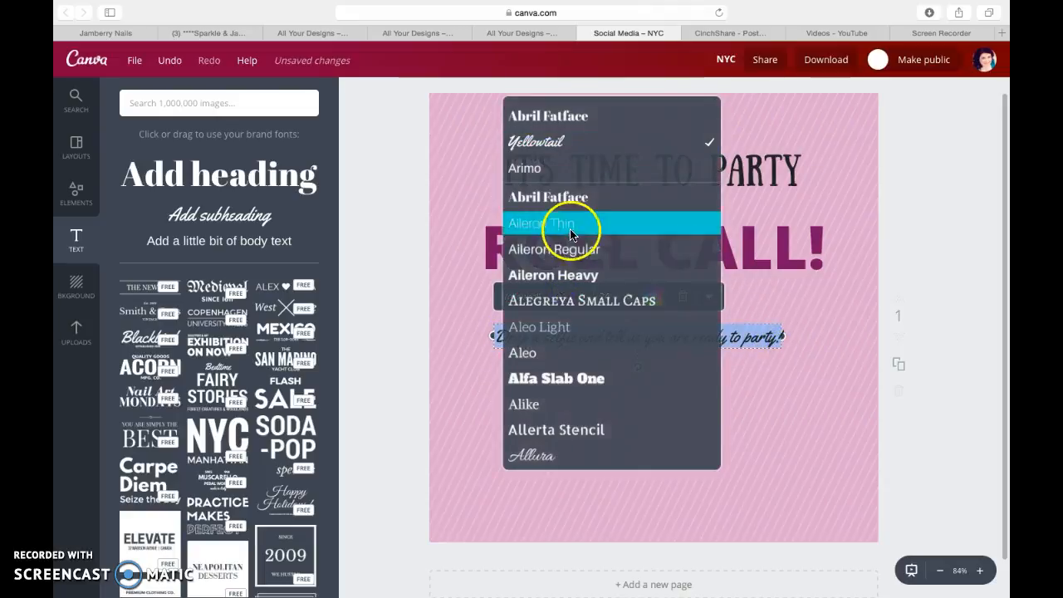
pyautogui.scroll(-10, 577, 229)
pyautogui.scroll(-15, 569, 235)
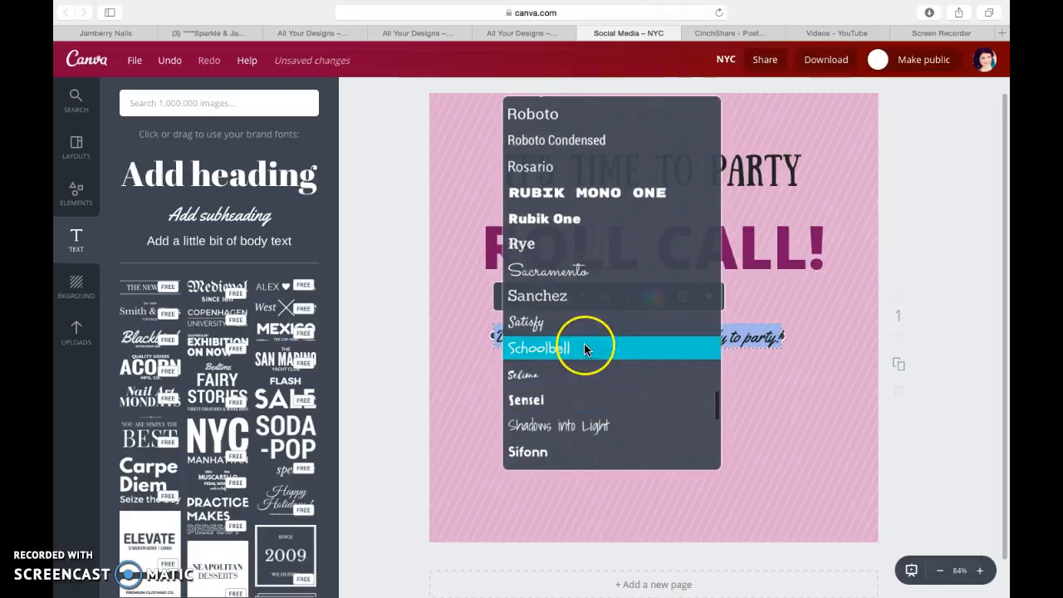
pyautogui.scroll(-3, 584, 344)
pyautogui.scroll(-5, 584, 347)
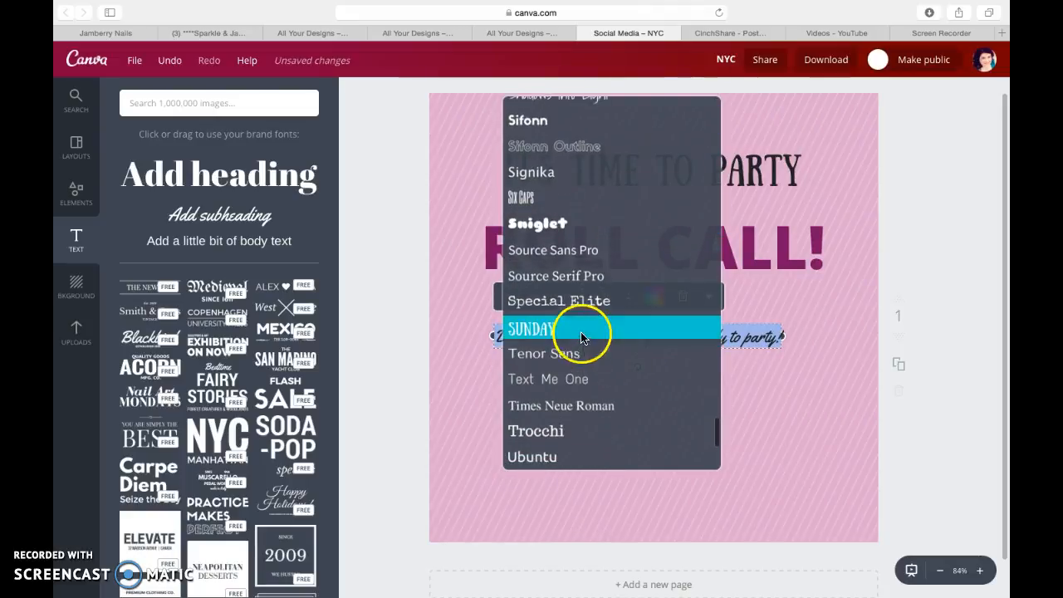
pyautogui.click(581, 334)
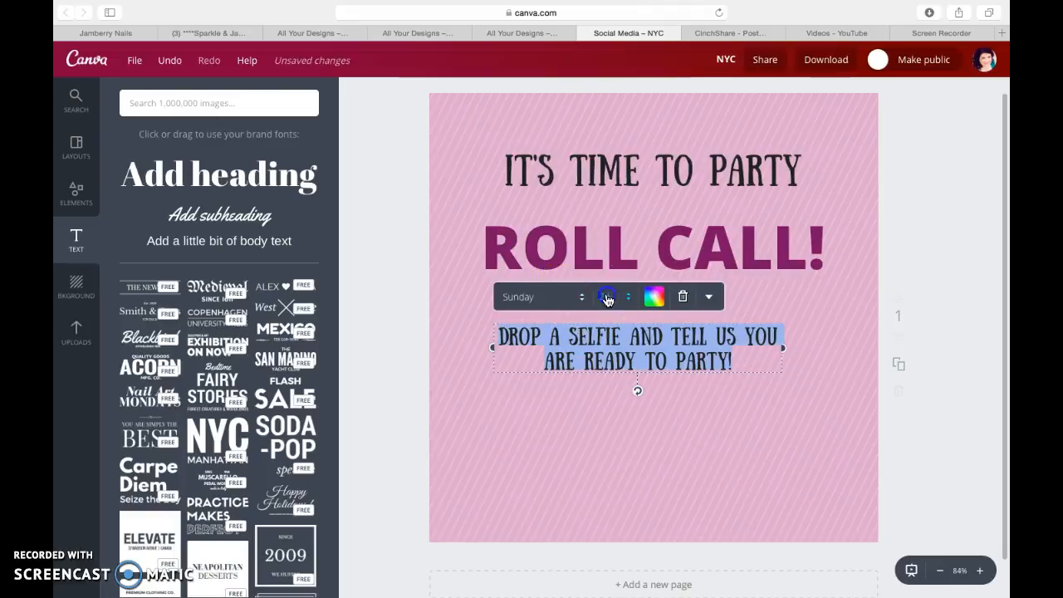
pyautogui.click(606, 297)
pyautogui.click(617, 499)
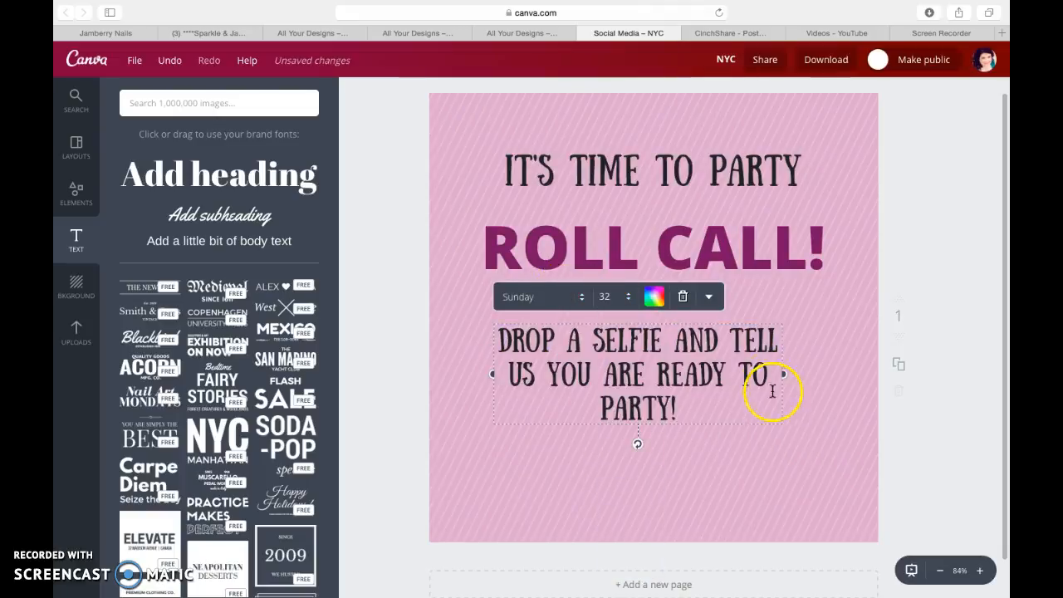
# - Widen the subheading's text box so the text fits on two lines, and move it up, horizontally centred beneath "ROLL CALL!"
pyautogui.moveTo(783, 374); pyautogui.dragTo(833, 373)
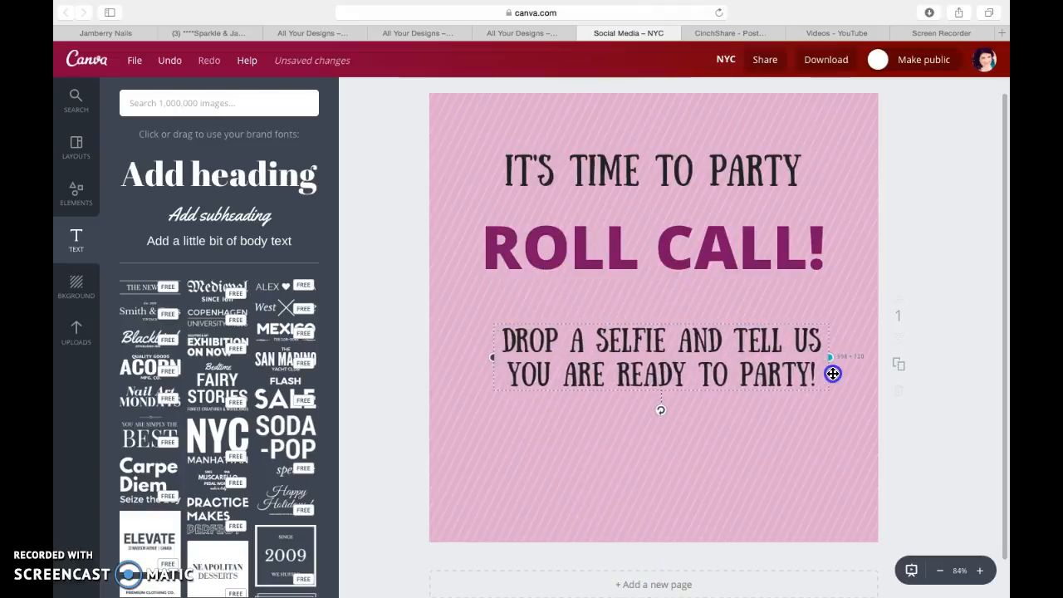
pyautogui.doubleClick(665, 335)
pyautogui.click(690, 413)
pyautogui.moveTo(672, 363)
pyautogui.mouseDown()
pyautogui.moveTo(670, 337)
pyautogui.moveTo(672, 358)
pyautogui.moveTo(665, 349)
pyautogui.mouseUp()
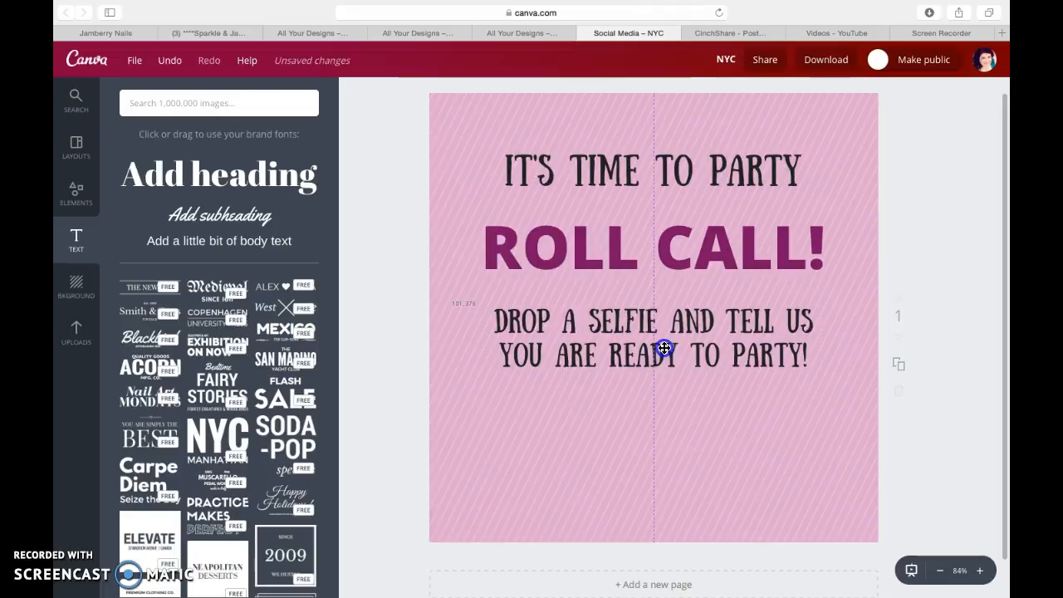
pyautogui.click(679, 447)
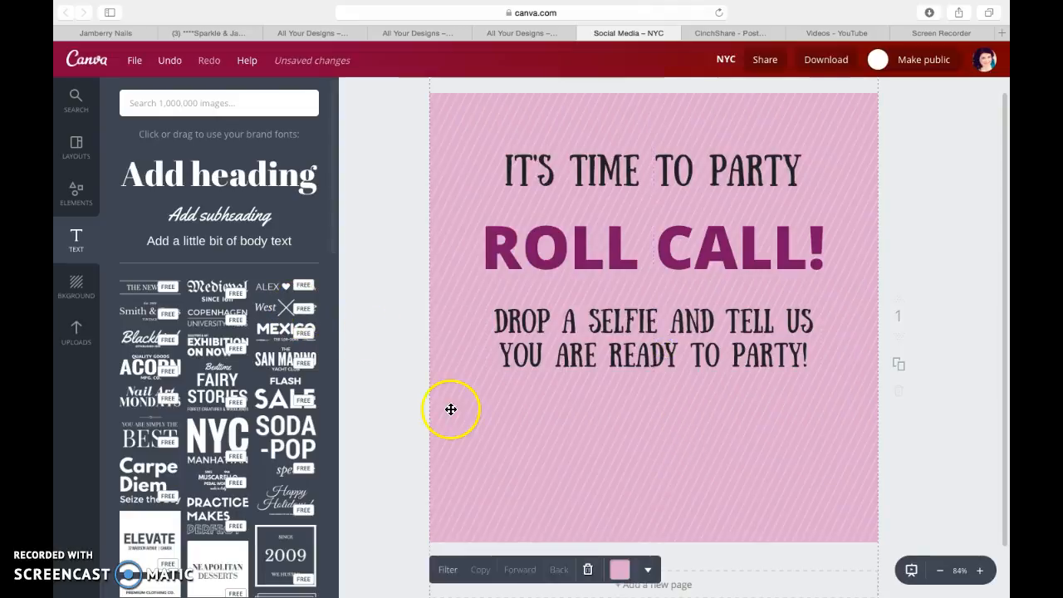
# - Search the image library for "camera"
pyautogui.click(76, 193)
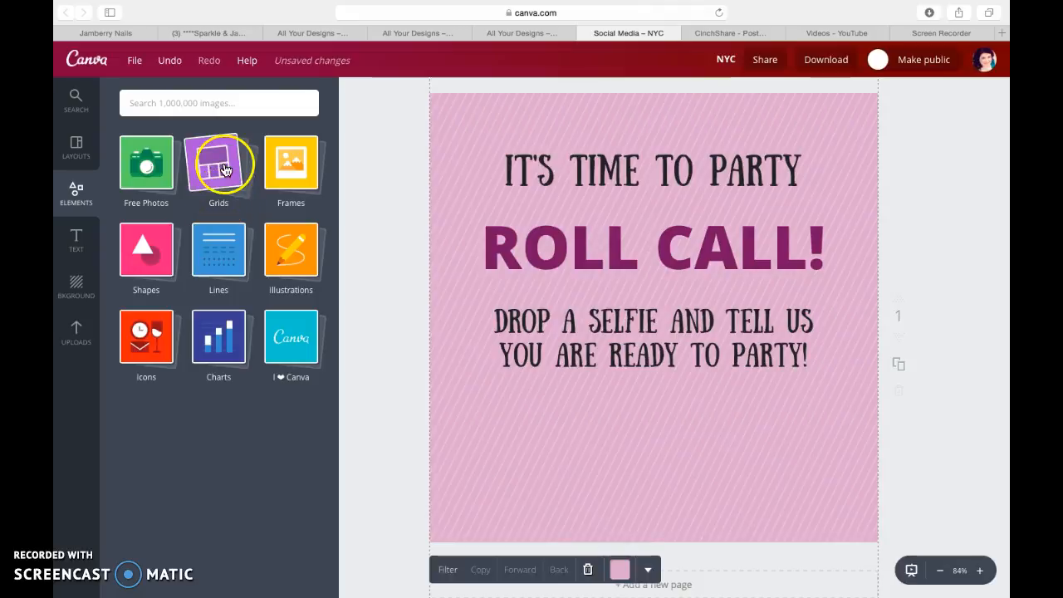
pyautogui.click(214, 104)
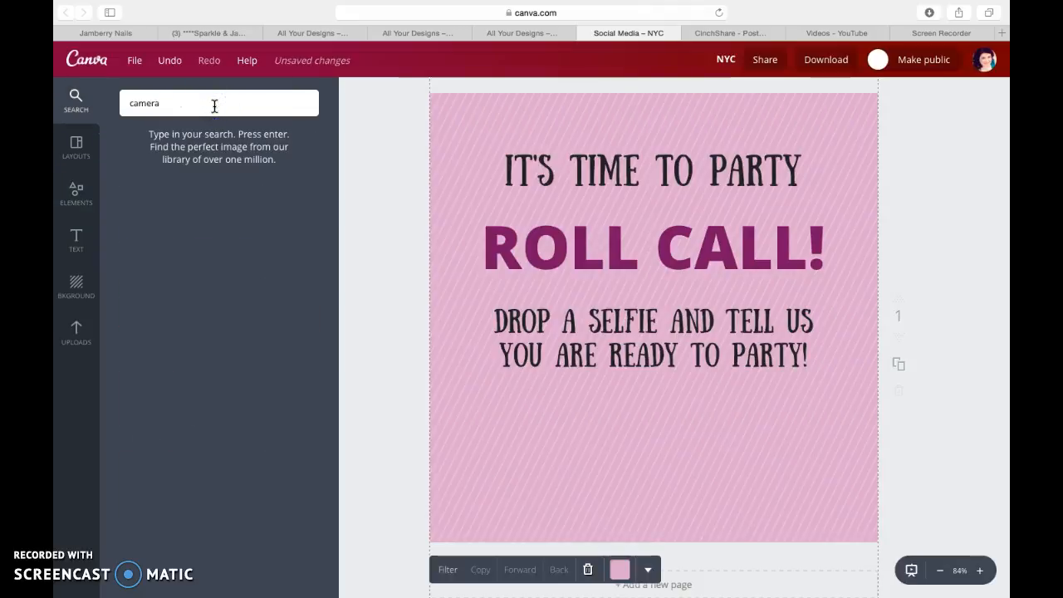
pyautogui.press('Return')
# - Add the free white camera graphic from the search results below the "Drop a selfie" subheading, resized to fit and horizontally centred
pyautogui.scroll(-5, 172, 390)
pyautogui.scroll(-5, 172, 390)
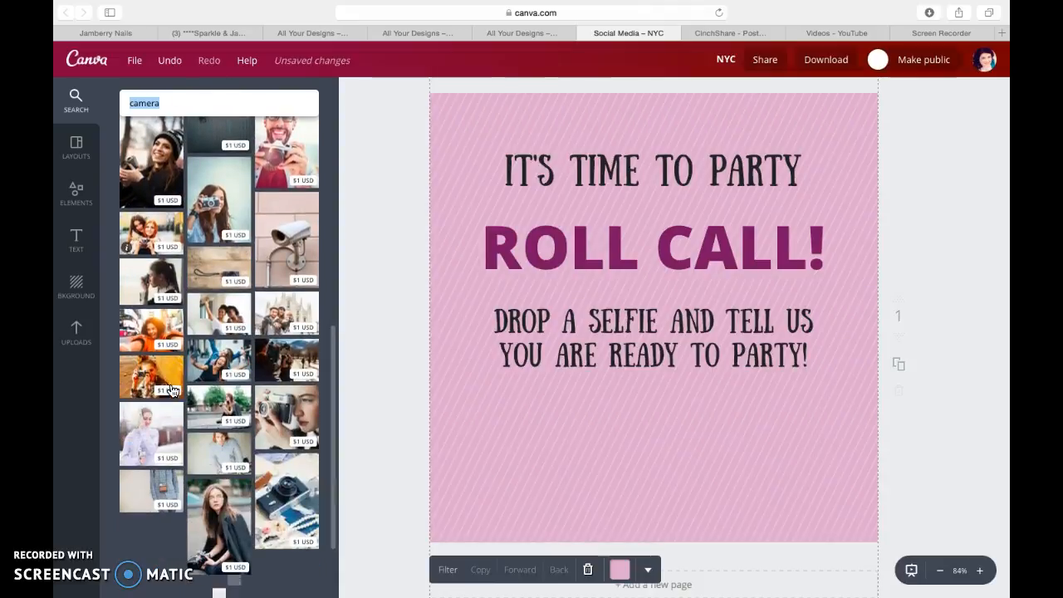
pyautogui.scroll(1, 283, 430)
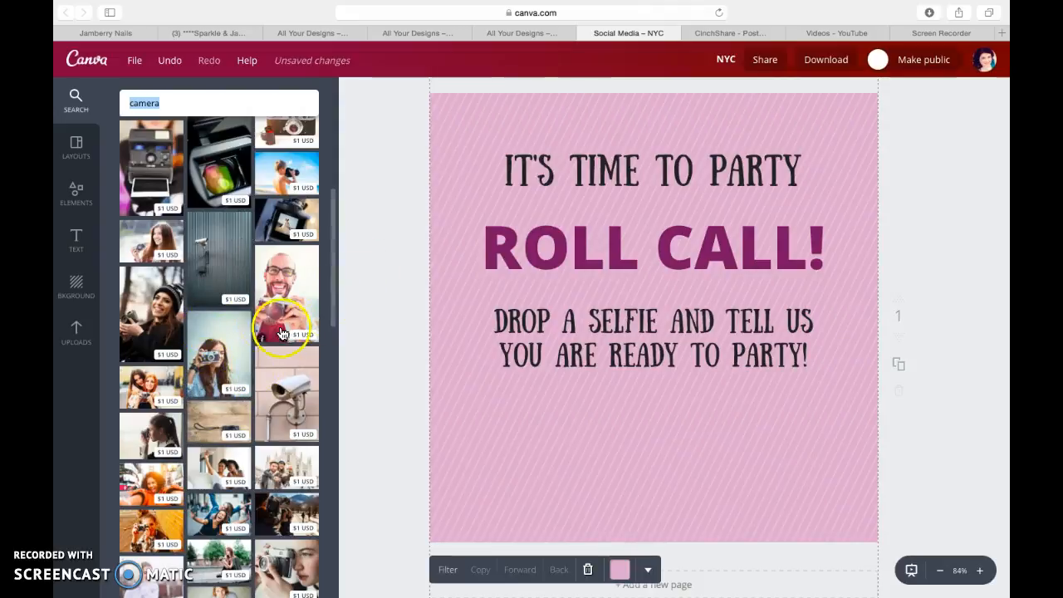
pyautogui.scroll(-1, 231, 376)
pyautogui.scroll(-1, 232, 378)
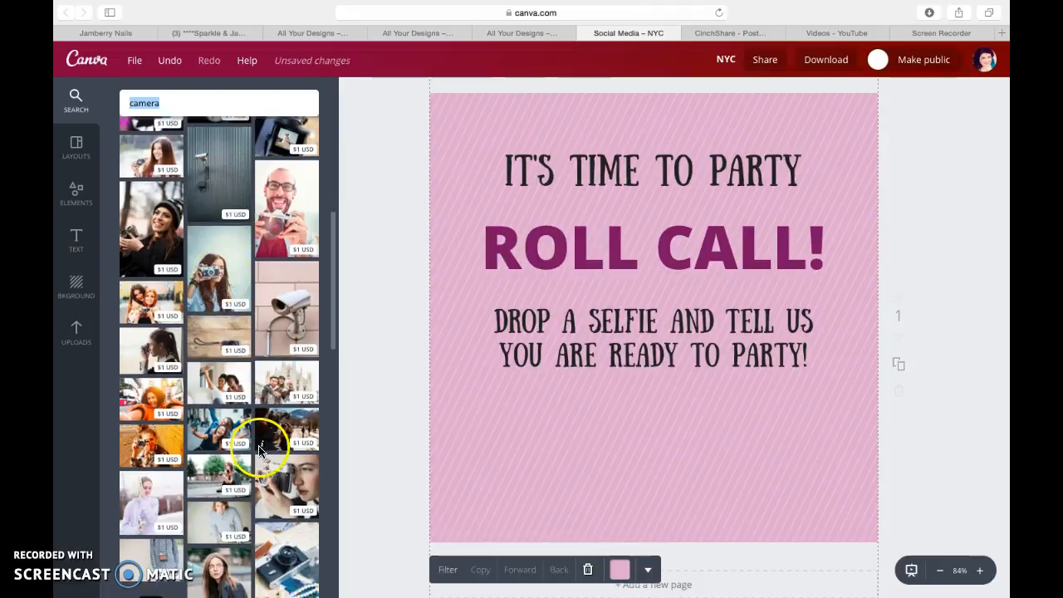
pyautogui.scroll(-3, 261, 440)
pyautogui.scroll(-7, 242, 484)
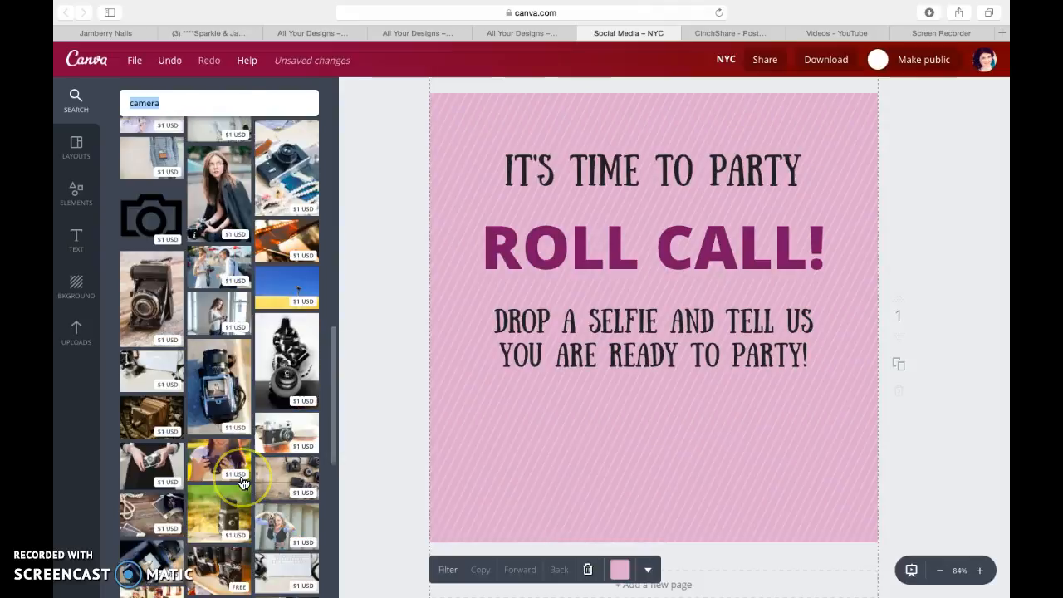
pyautogui.scroll(-10, 242, 483)
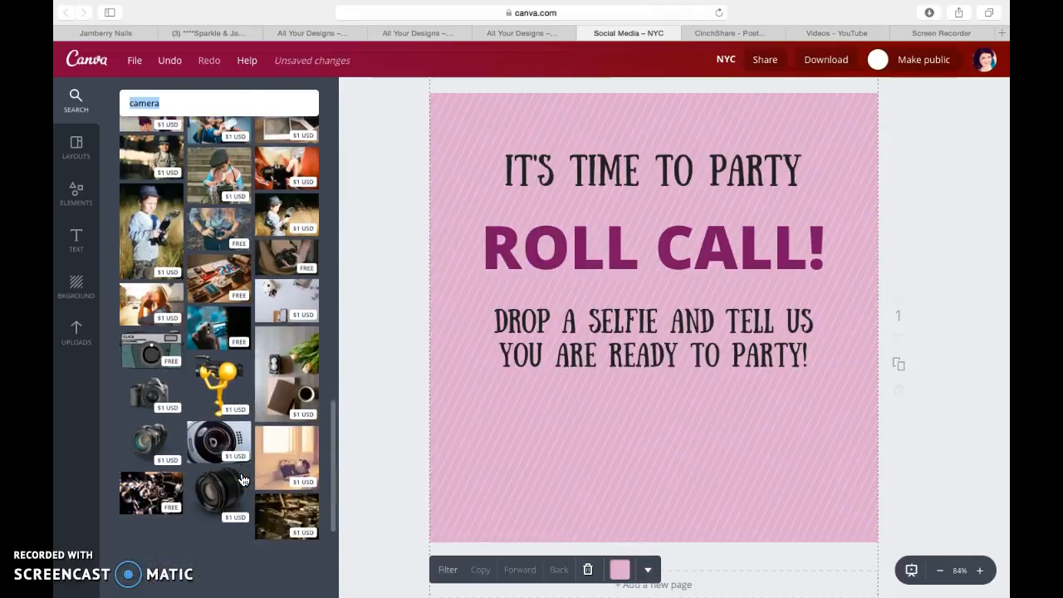
pyautogui.scroll(-2, 242, 480)
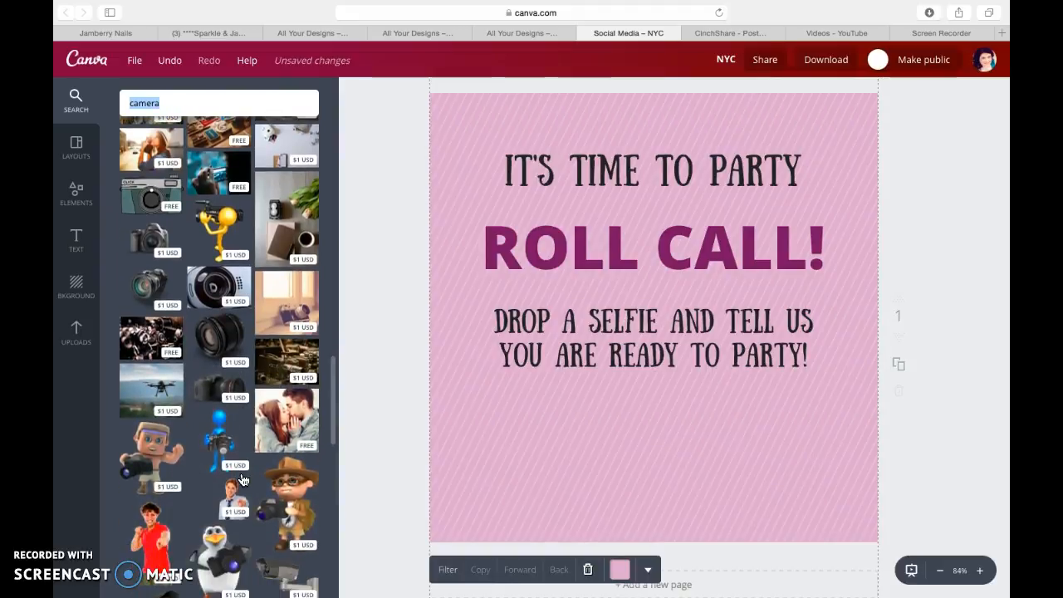
pyautogui.scroll(-10, 243, 480)
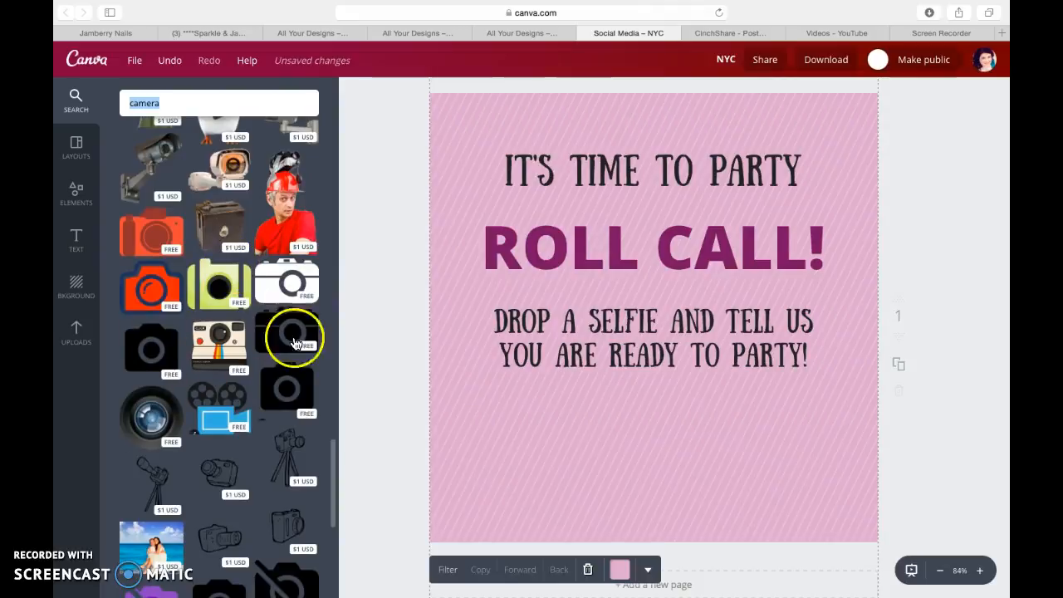
pyautogui.moveTo(283, 284); pyautogui.dragTo(612, 378)
pyautogui.moveTo(454, 256); pyautogui.dragTo(649, 389)
pyautogui.moveTo(712, 434); pyautogui.dragTo(621, 431)
pyautogui.click(812, 450)
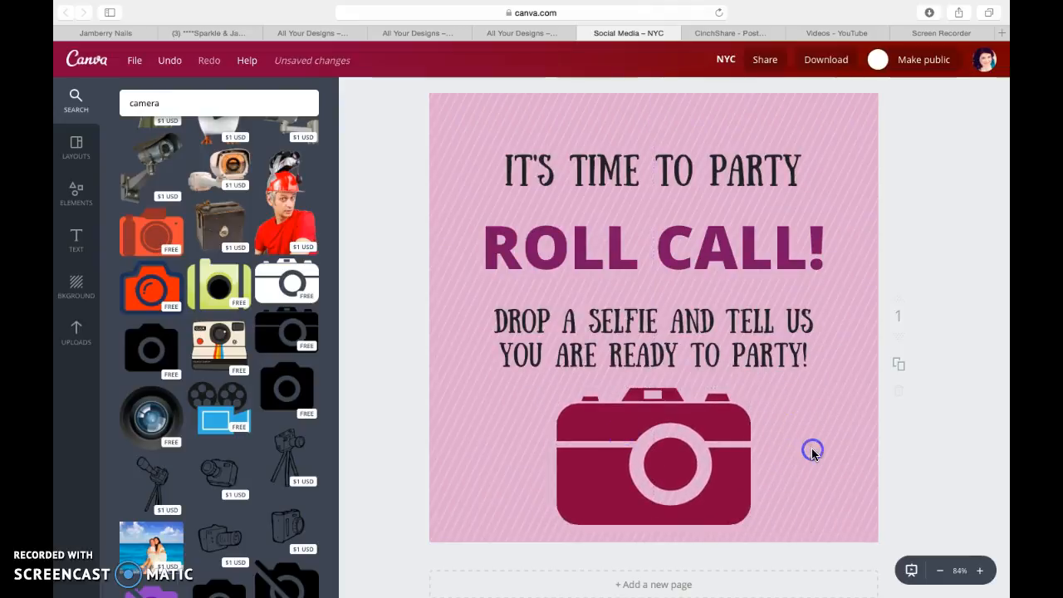
# - Change the colour of the "ROLL CALL!" heading to the bright pink from the primary palette
pyautogui.click(661, 236)
pyautogui.click(638, 181)
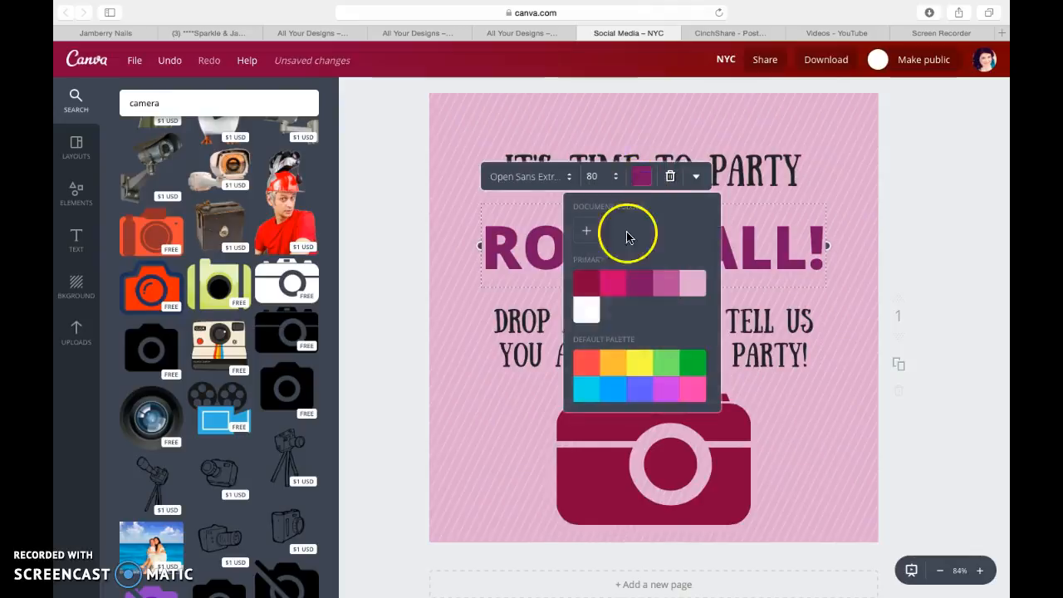
pyautogui.click(616, 285)
pyautogui.click(851, 403)
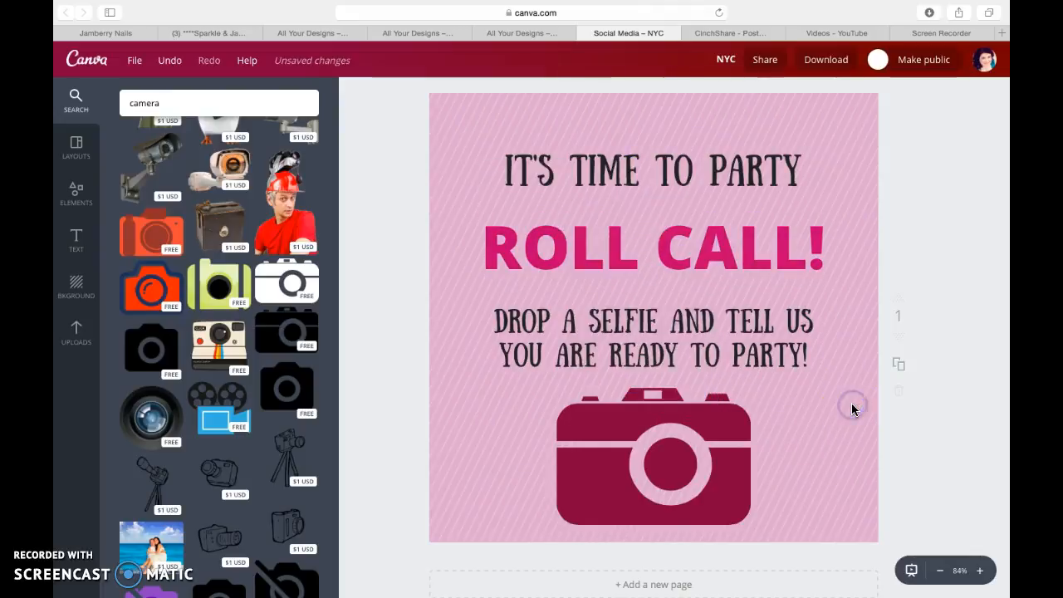
# - Move both headings, the "Drop a selfie" subheading and the camera upward, evenly spacing them and keeping them horizontally centred
pyautogui.moveTo(726, 328); pyautogui.dragTo(727, 322)
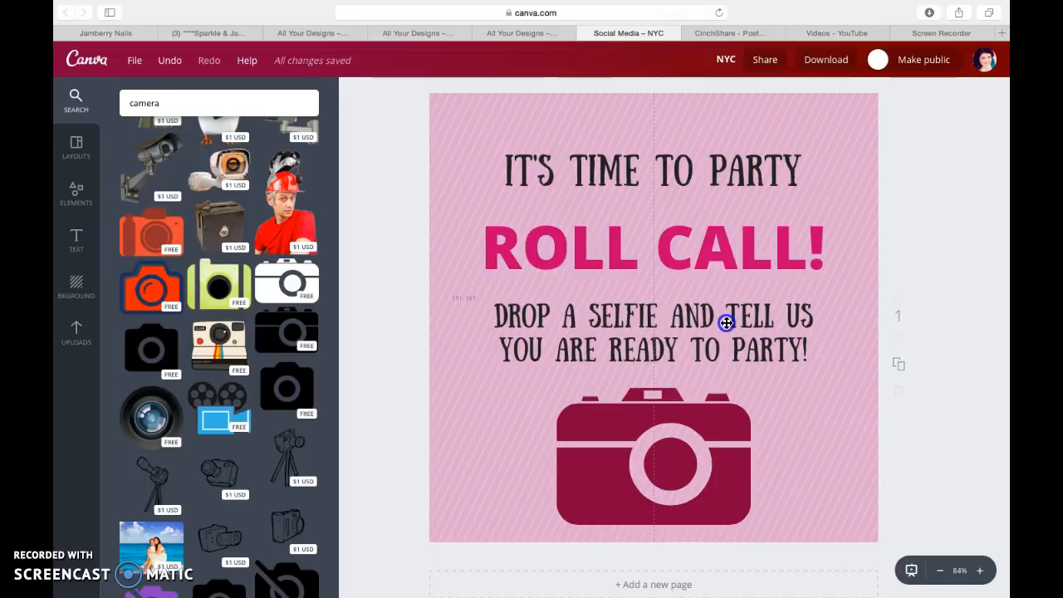
pyautogui.click(806, 419)
pyautogui.moveTo(675, 170); pyautogui.dragTo(676, 154)
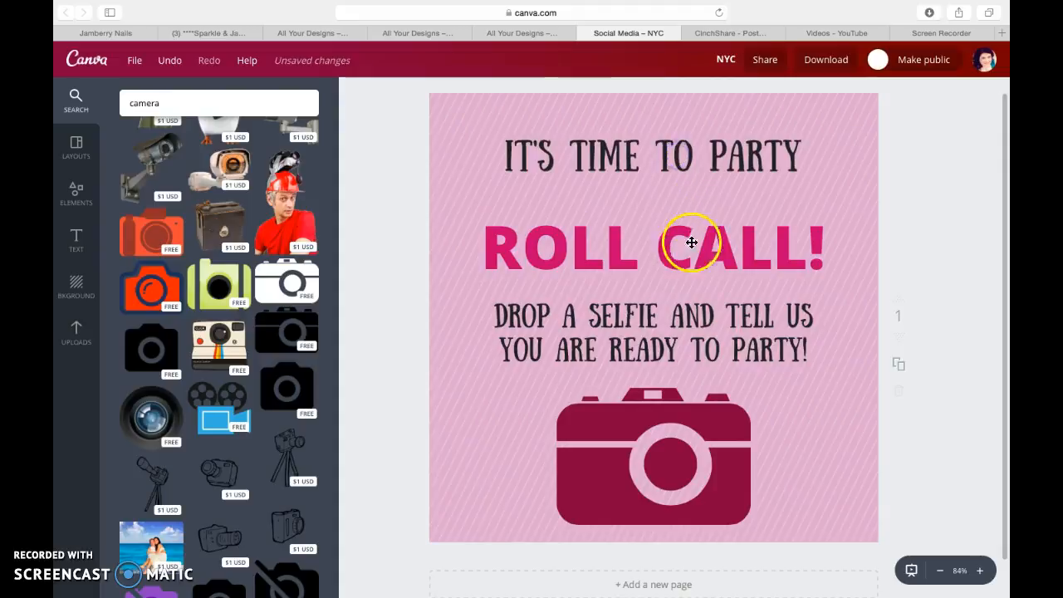
pyautogui.moveTo(689, 246); pyautogui.dragTo(691, 225)
pyautogui.moveTo(692, 312); pyautogui.dragTo(692, 288)
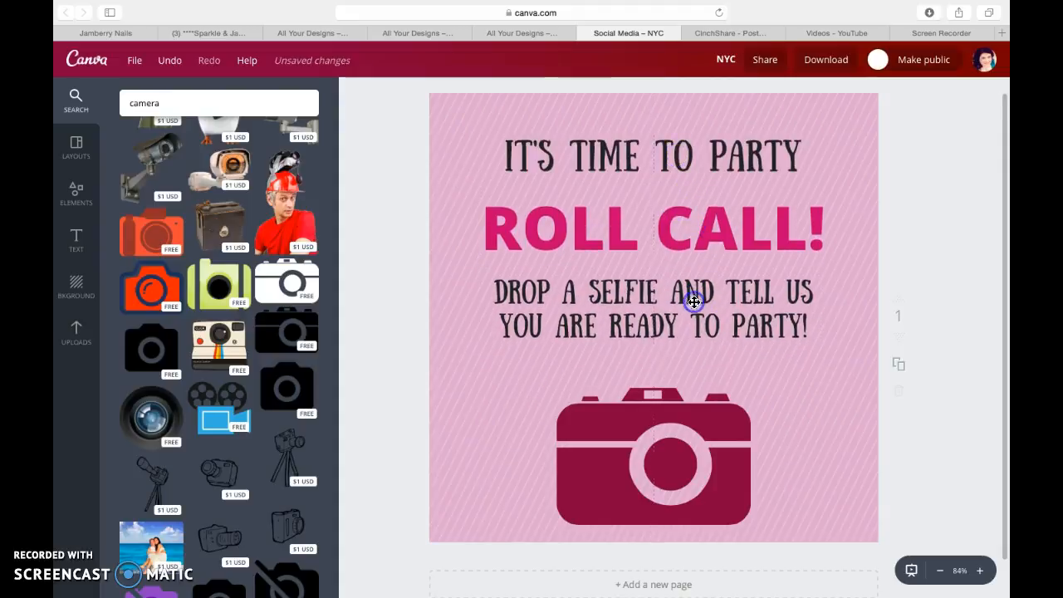
pyautogui.moveTo(690, 403); pyautogui.dragTo(691, 395)
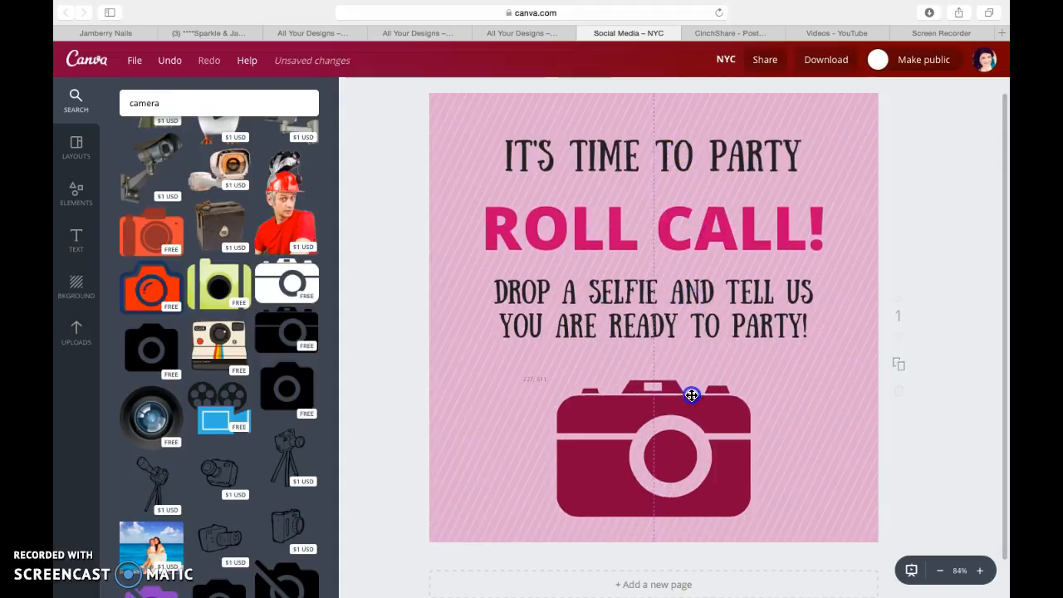
# - Rename the design as "Roll Call Selfie"
pyautogui.click(725, 59)
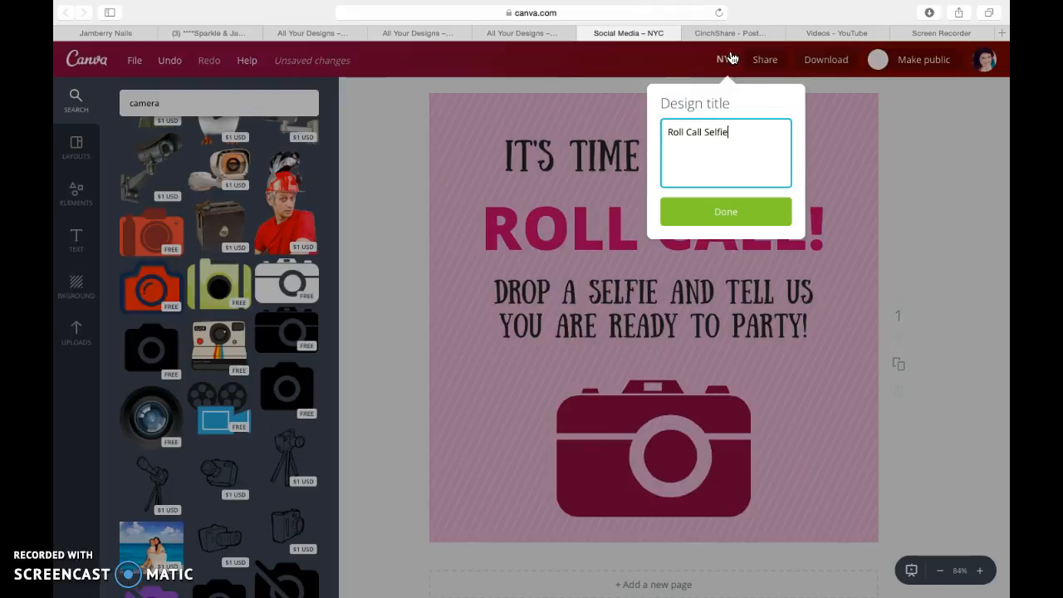
pyautogui.click(724, 209)
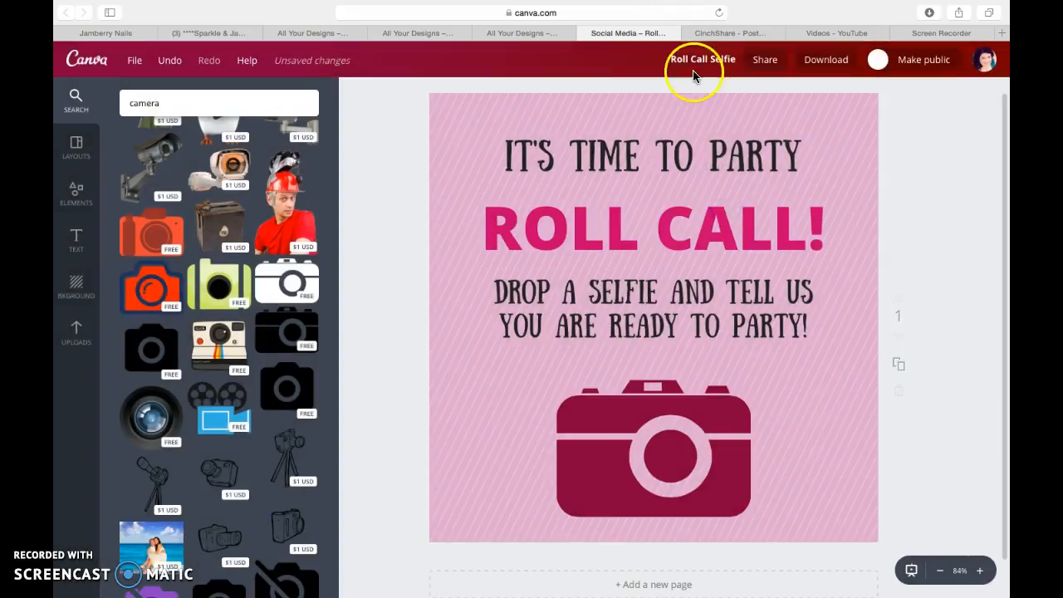
# - Check the extra download options, download the design as a JPG image for web, and dismiss the sharing dialog
pyautogui.click(826, 61)
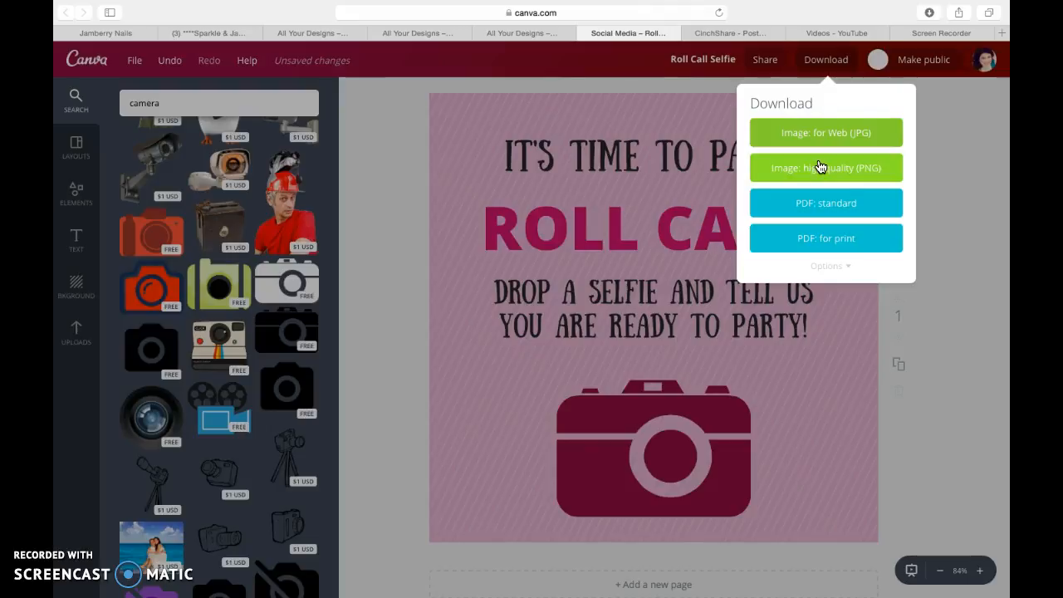
pyautogui.click(838, 267)
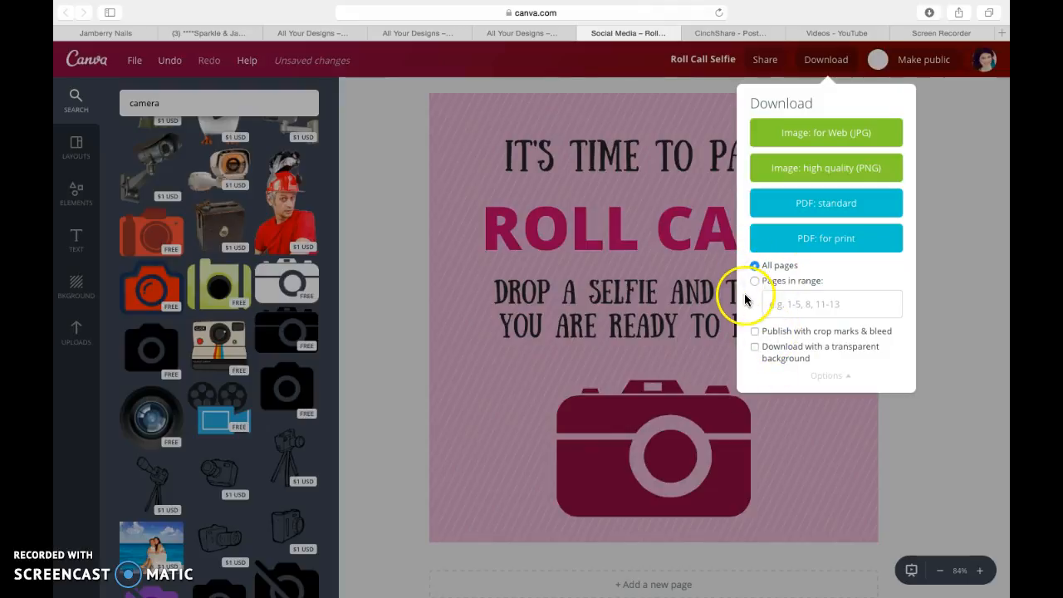
pyautogui.click(831, 377)
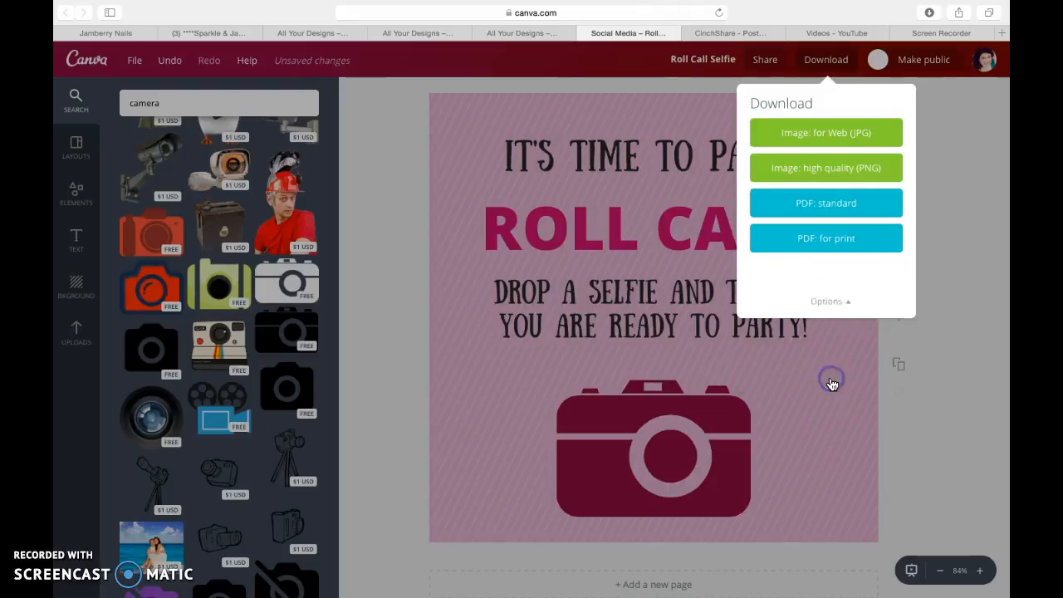
pyautogui.click(854, 137)
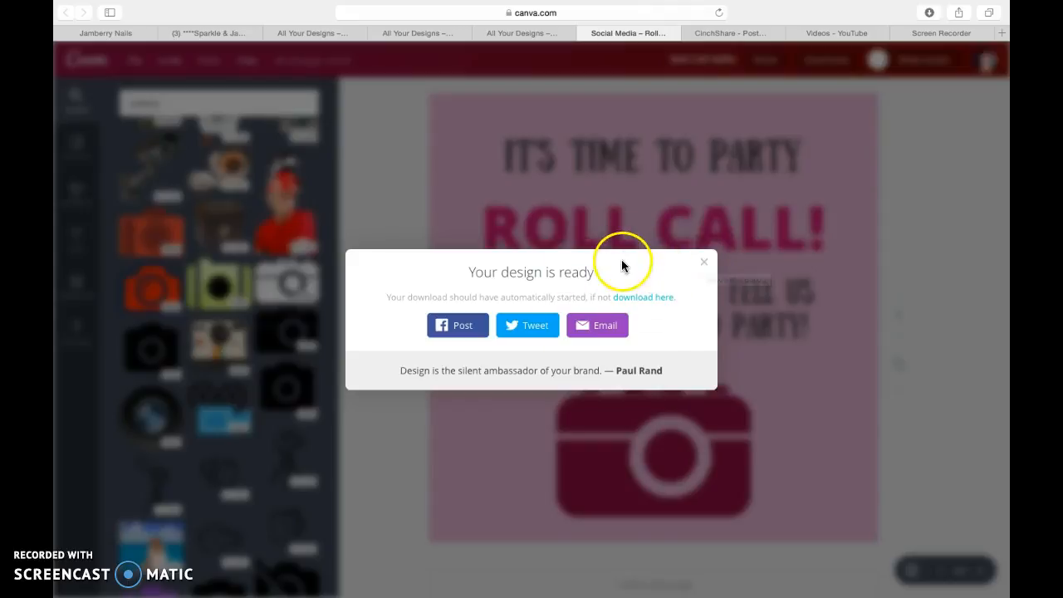
pyautogui.click(706, 266)
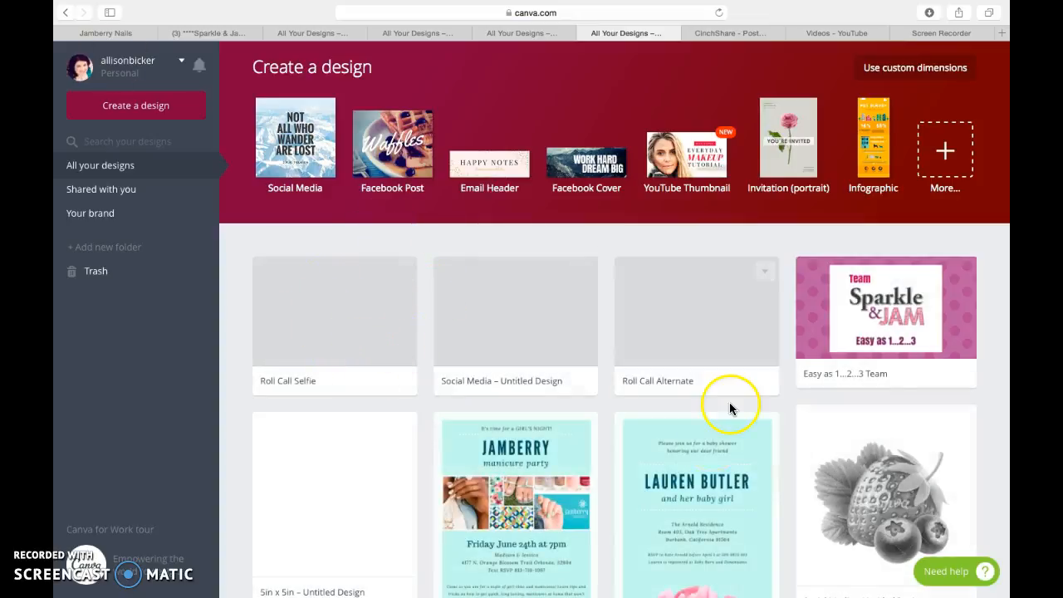
# - Look through the saved designs and open the "Roll Call Selfie" design
pyautogui.scroll(-15, 730, 406)
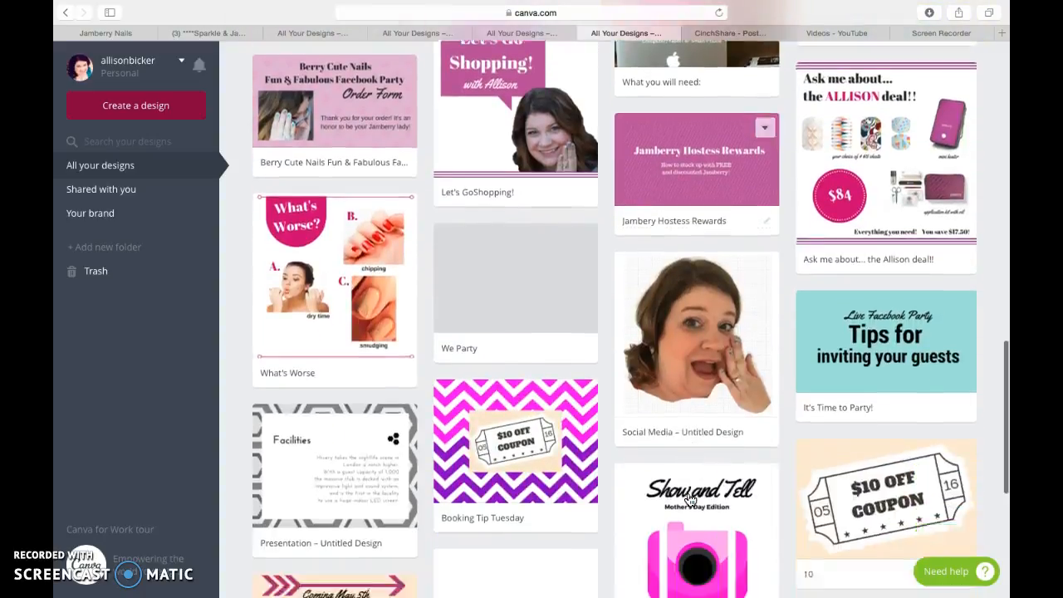
pyautogui.scroll(-5, 690, 499)
pyautogui.scroll(15, 689, 498)
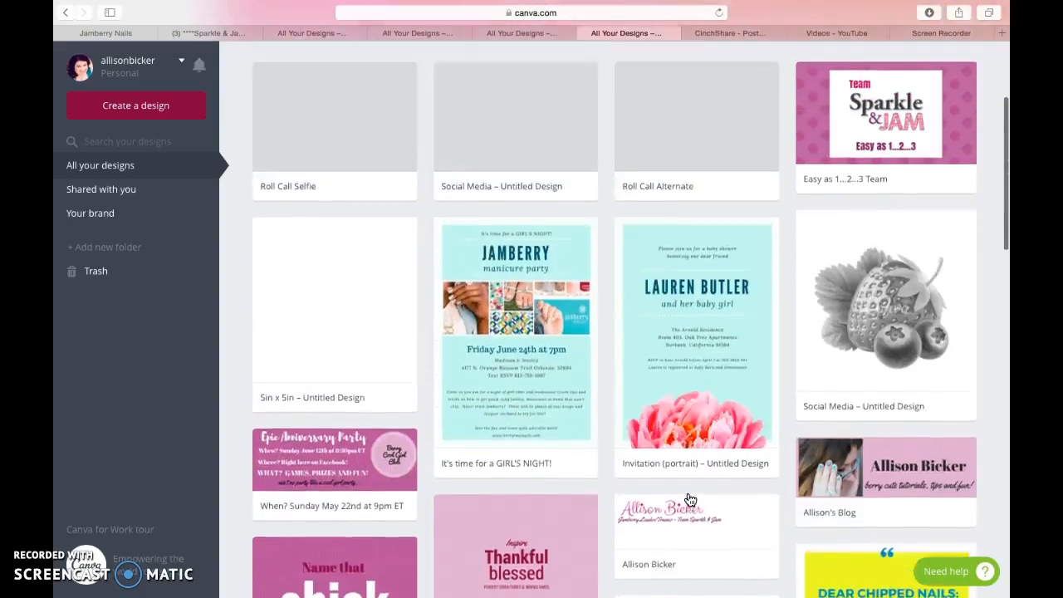
pyautogui.scroll(5, 689, 498)
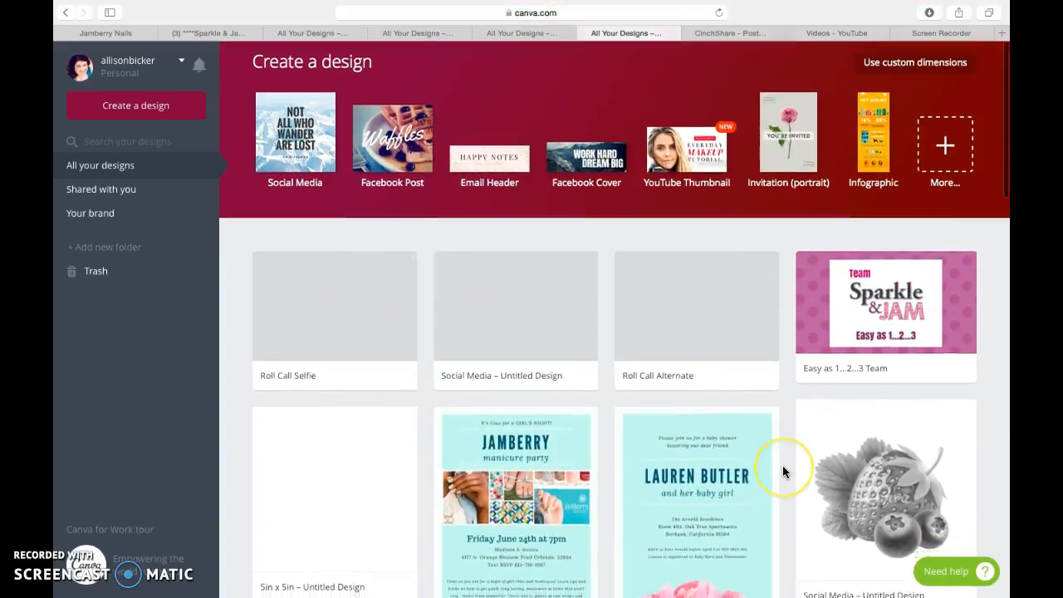
pyautogui.scroll(-4, 782, 469)
pyautogui.scroll(5, 783, 469)
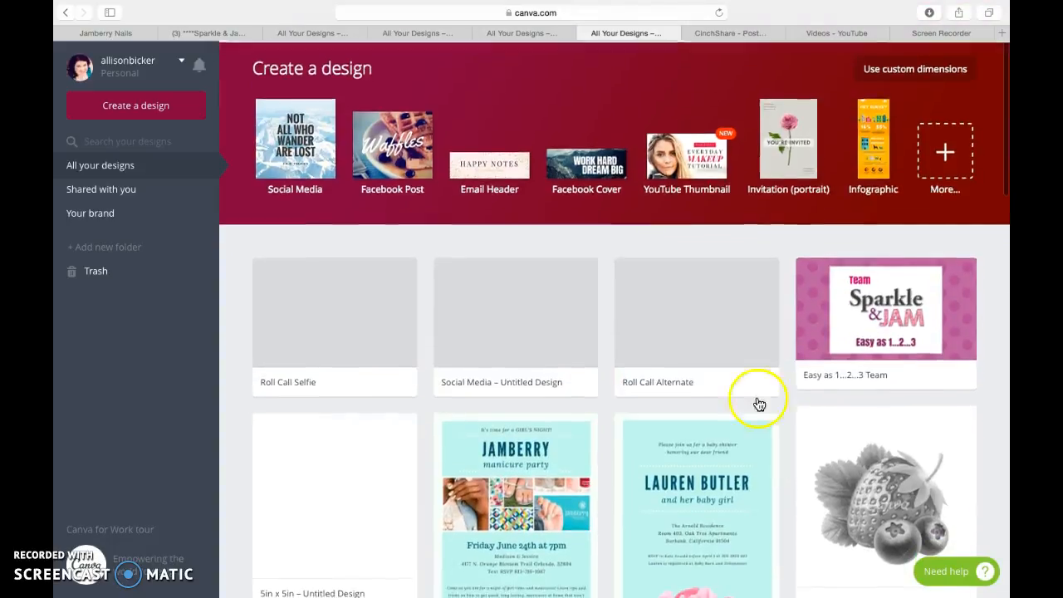
pyautogui.click(388, 284)
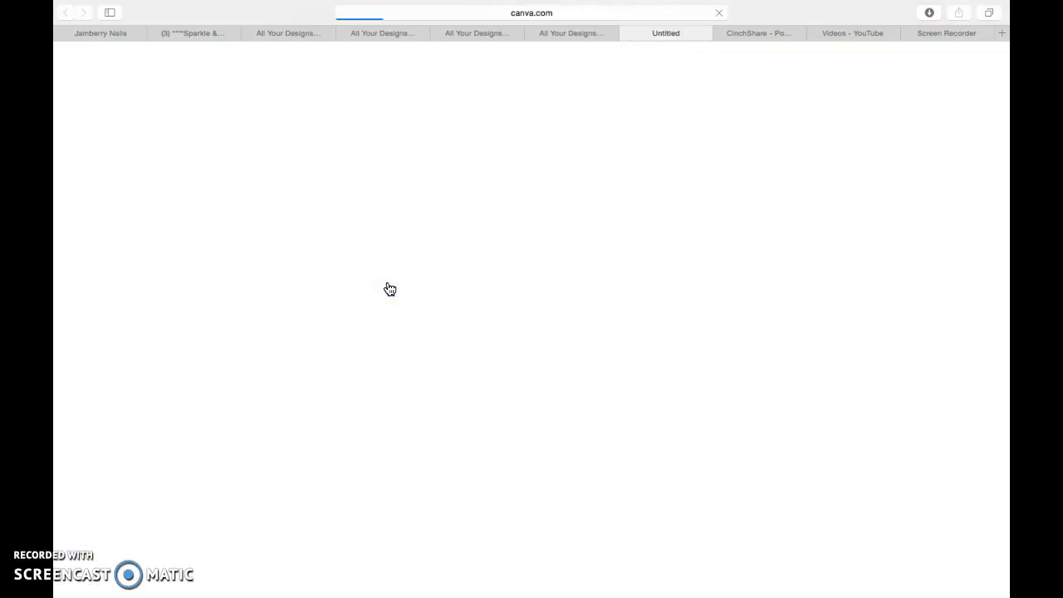